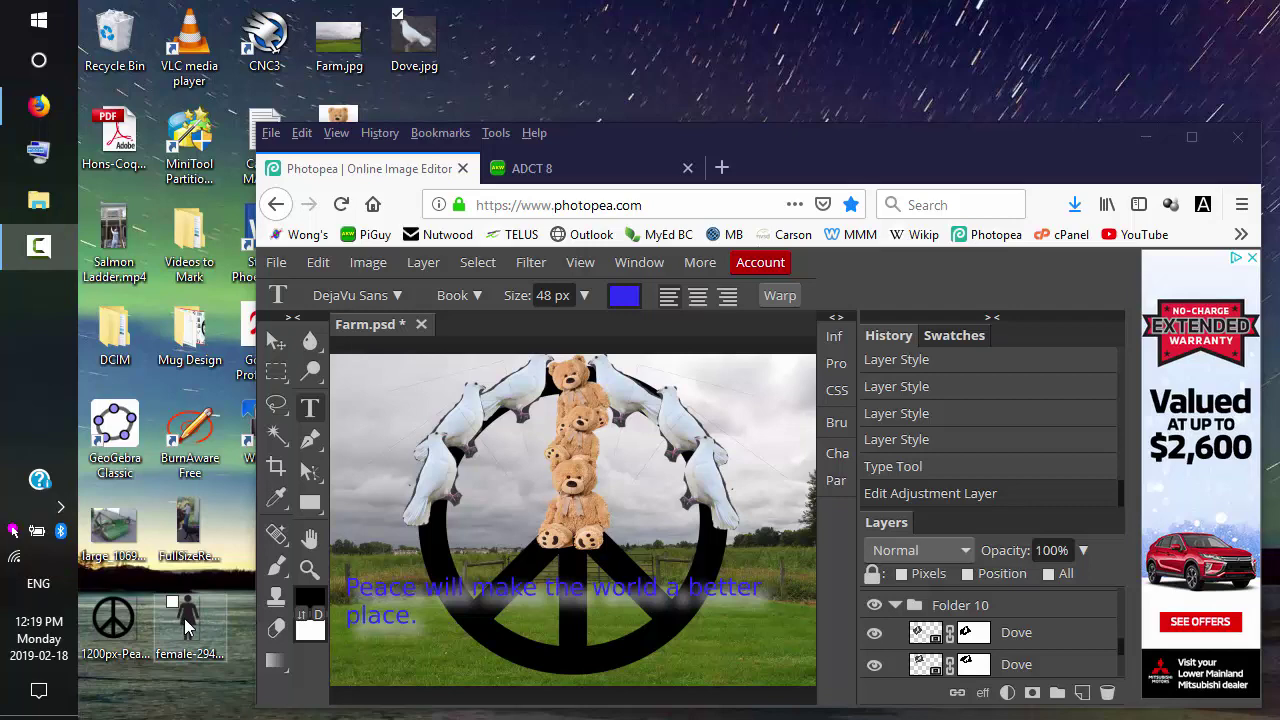
Place the female stick figure on the poster, scaled proportionally to 27.7% on the grass.
left_click_drag(185, 628, 438, 563)
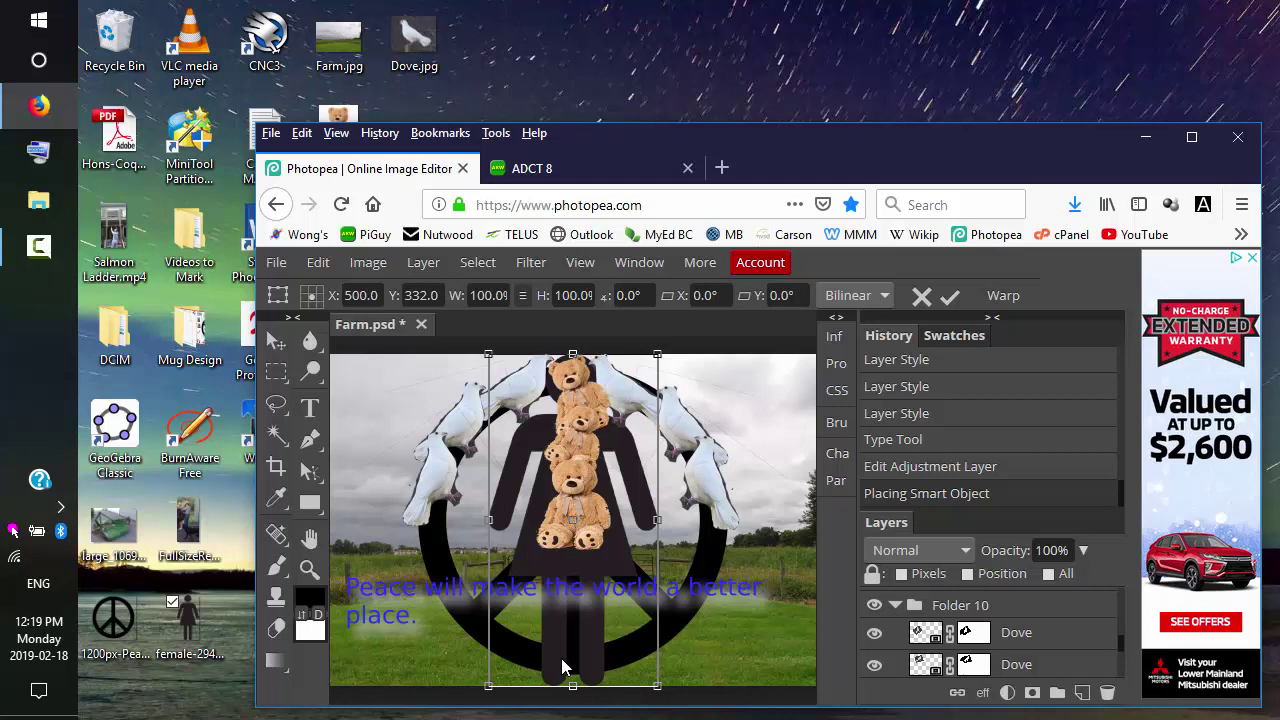
left_click_drag(657, 353, 545, 596)
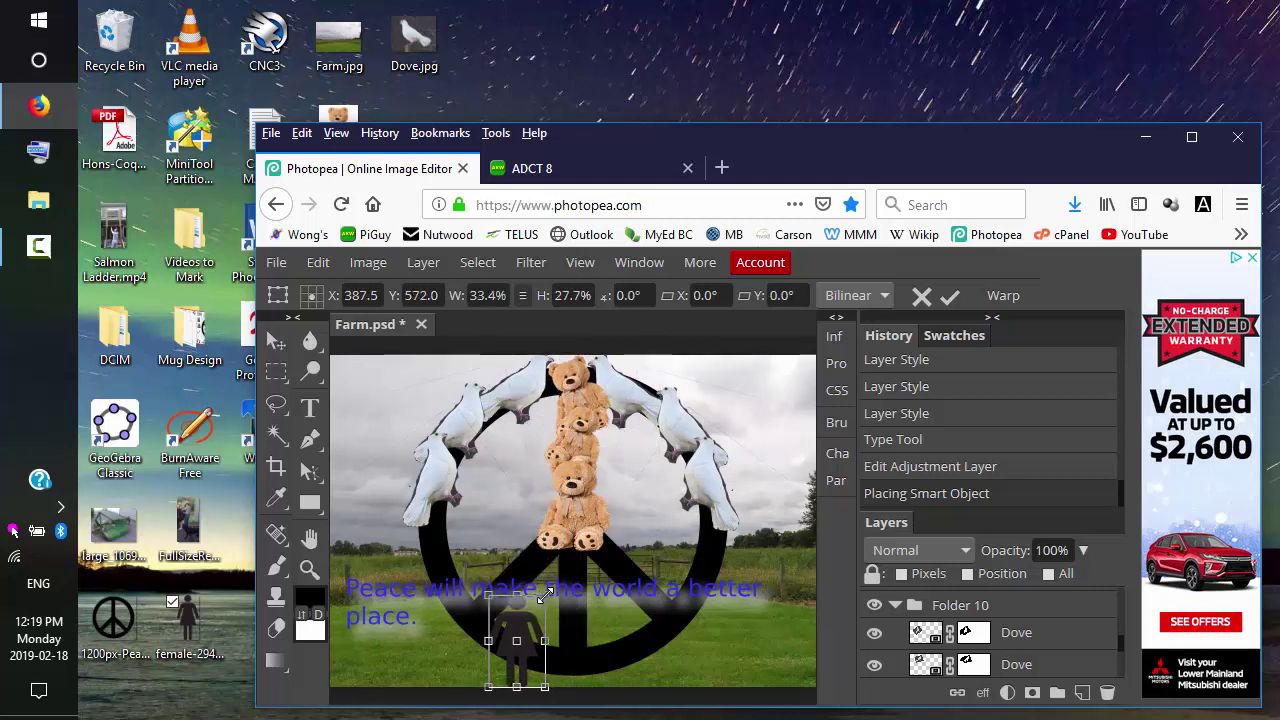
left_click(523, 297)
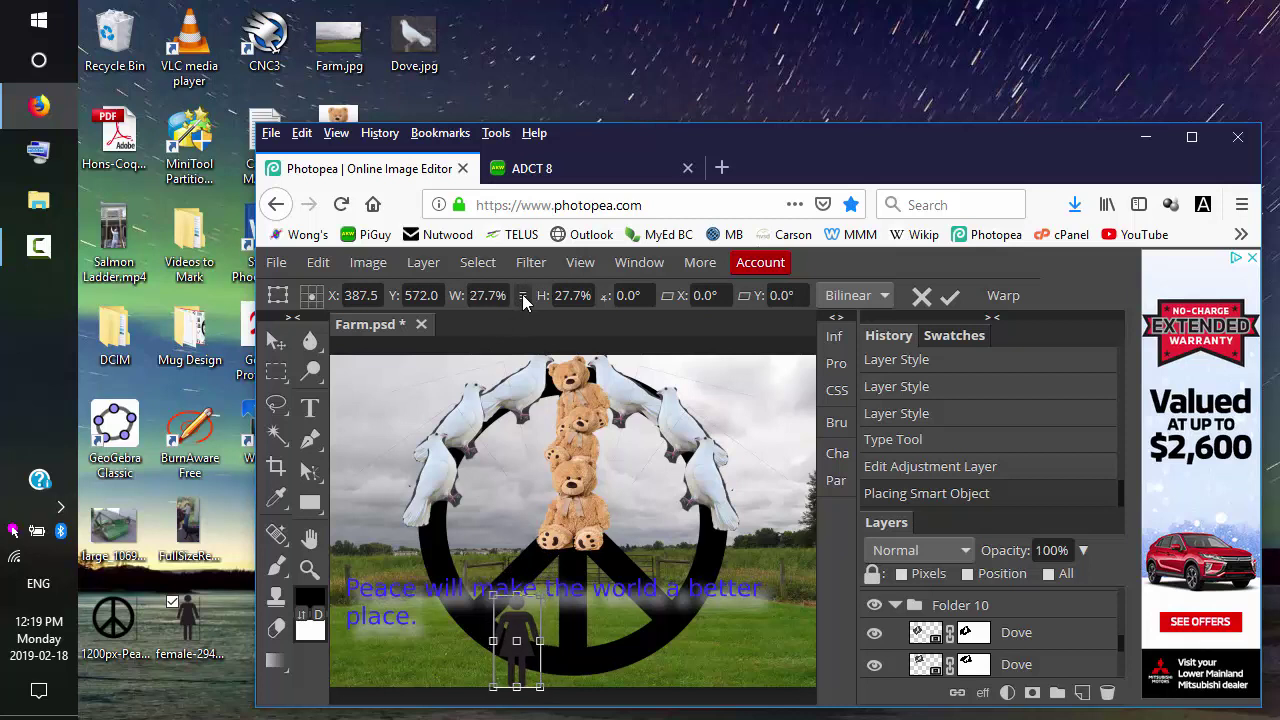
left_click(952, 296)
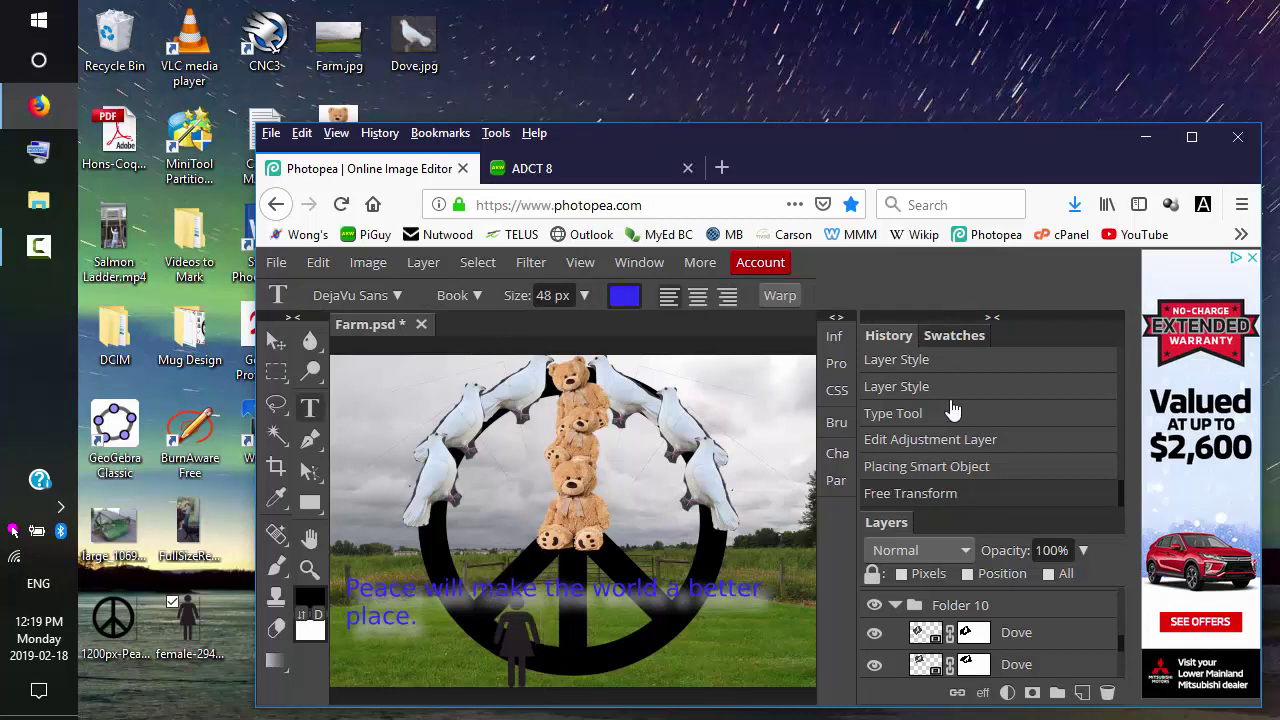
Maximize the editor, choose the Paint Bucket Tool and set the foreground colour to magenta cd09f6.
left_click(1191, 137)
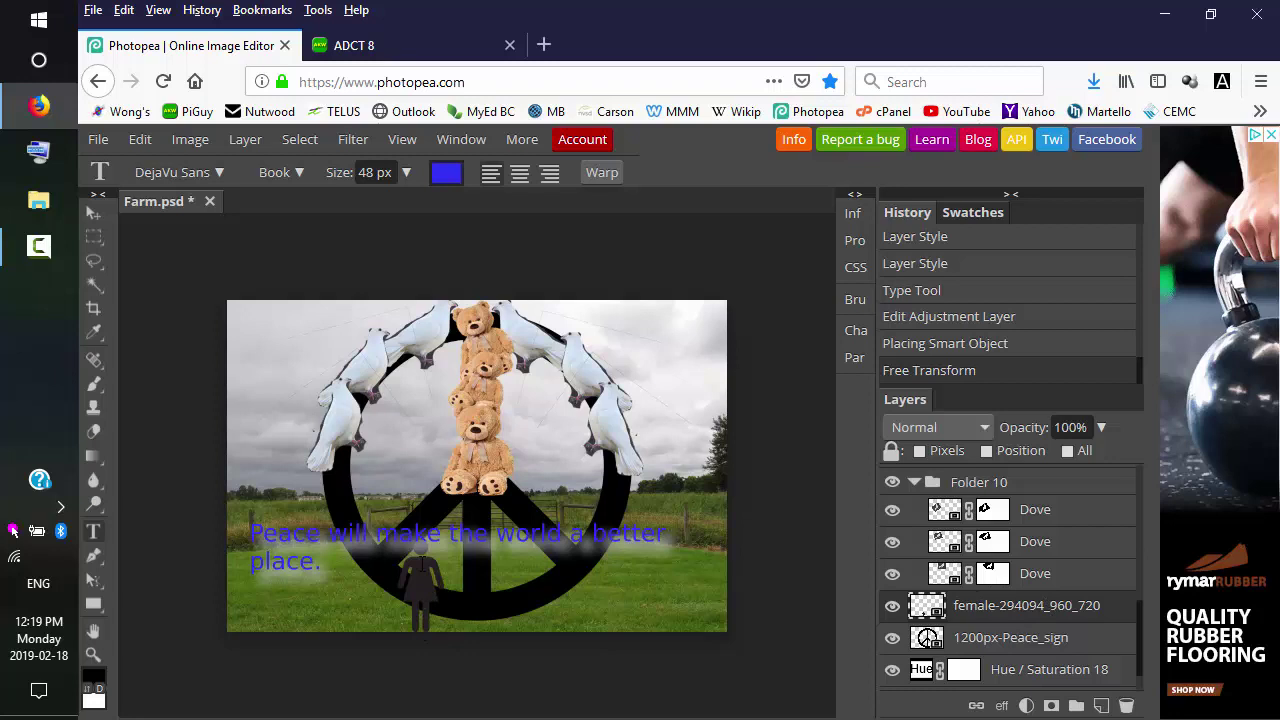
right_click(93, 456)
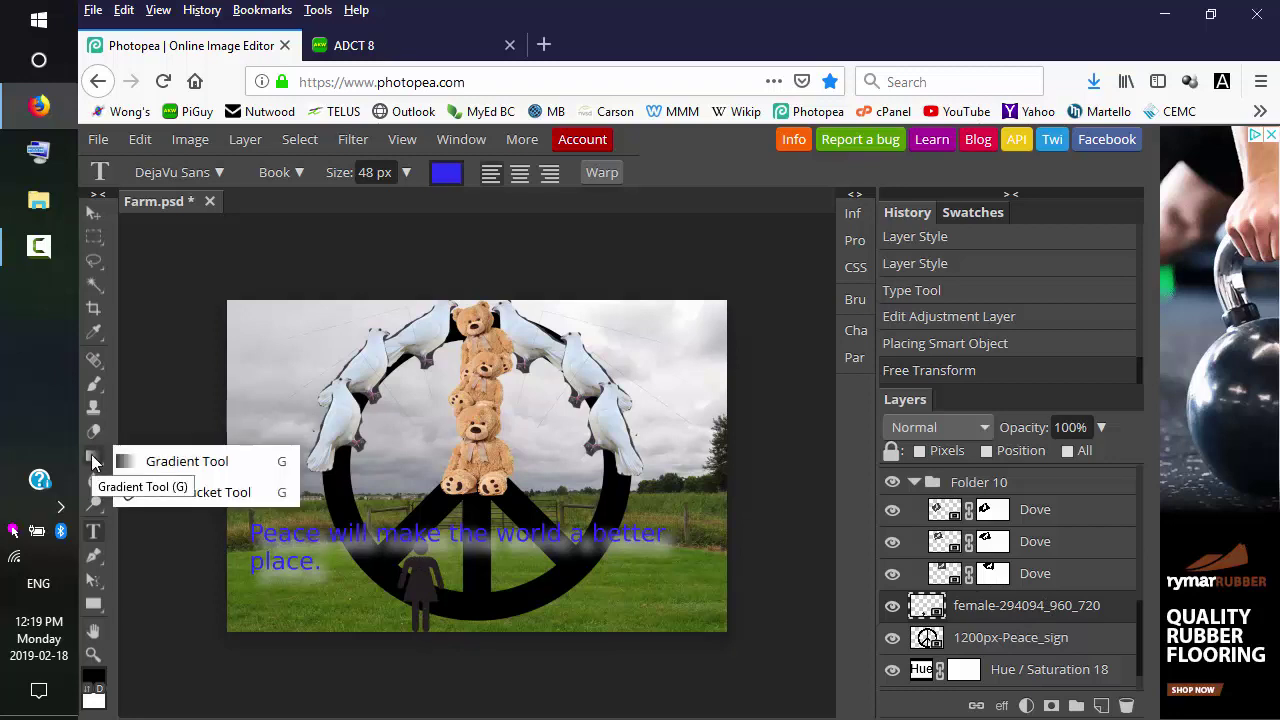
left_click(204, 490)
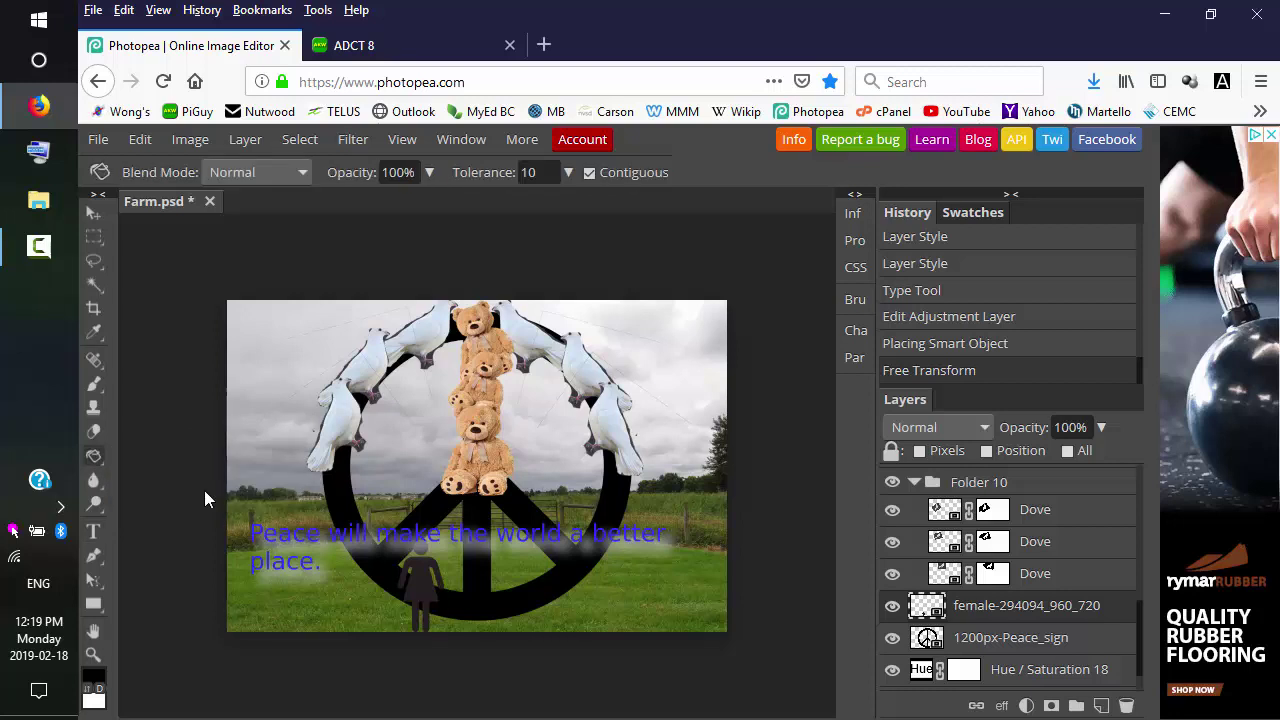
left_click(92, 688)
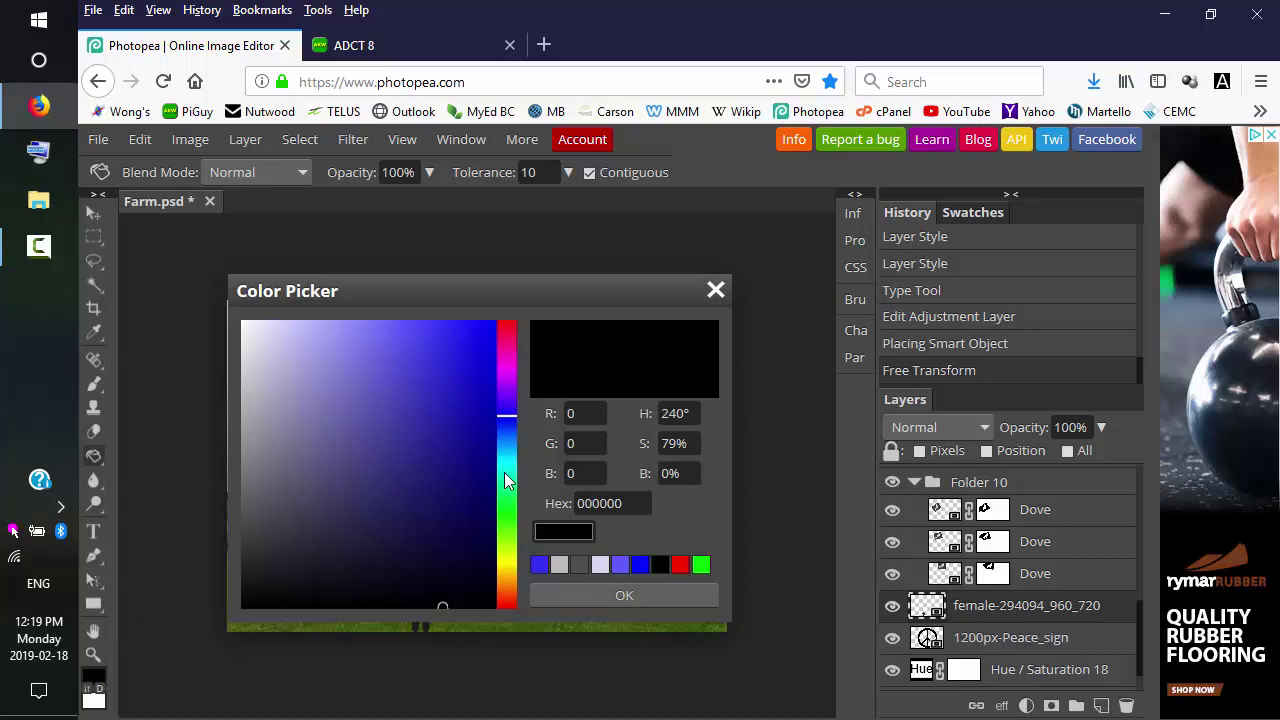
left_click(501, 377)
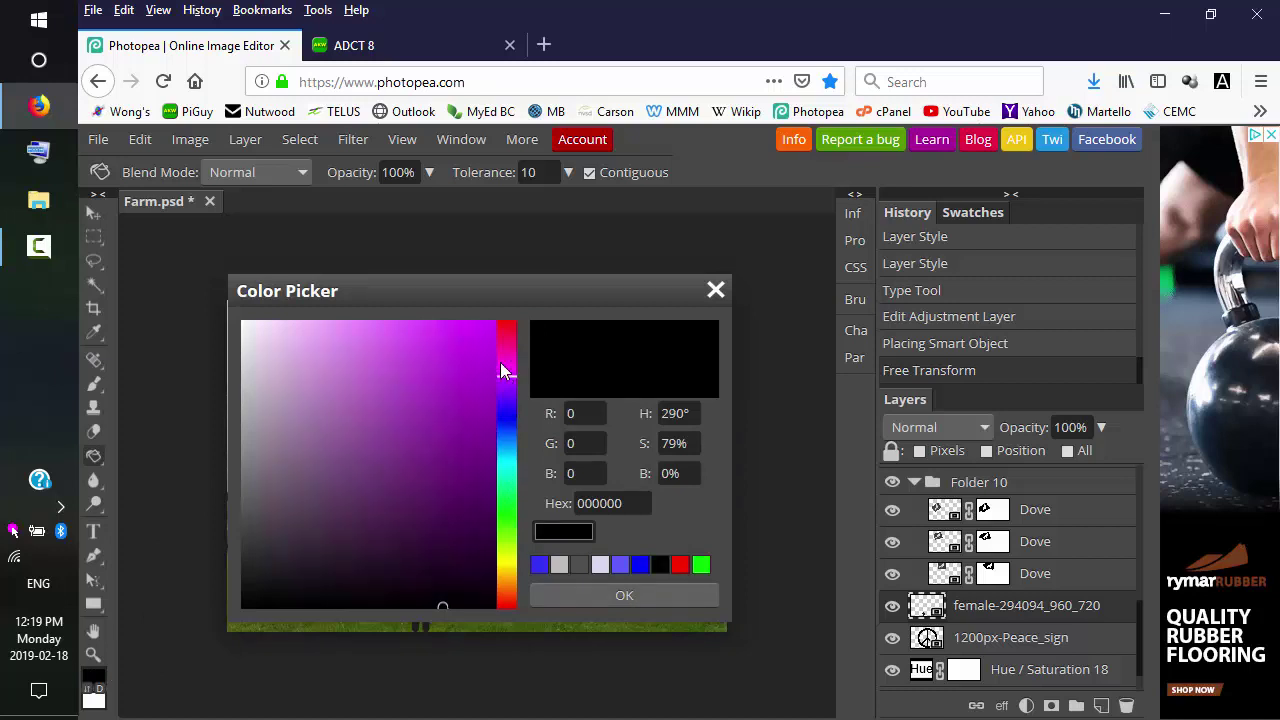
left_click(487, 331)
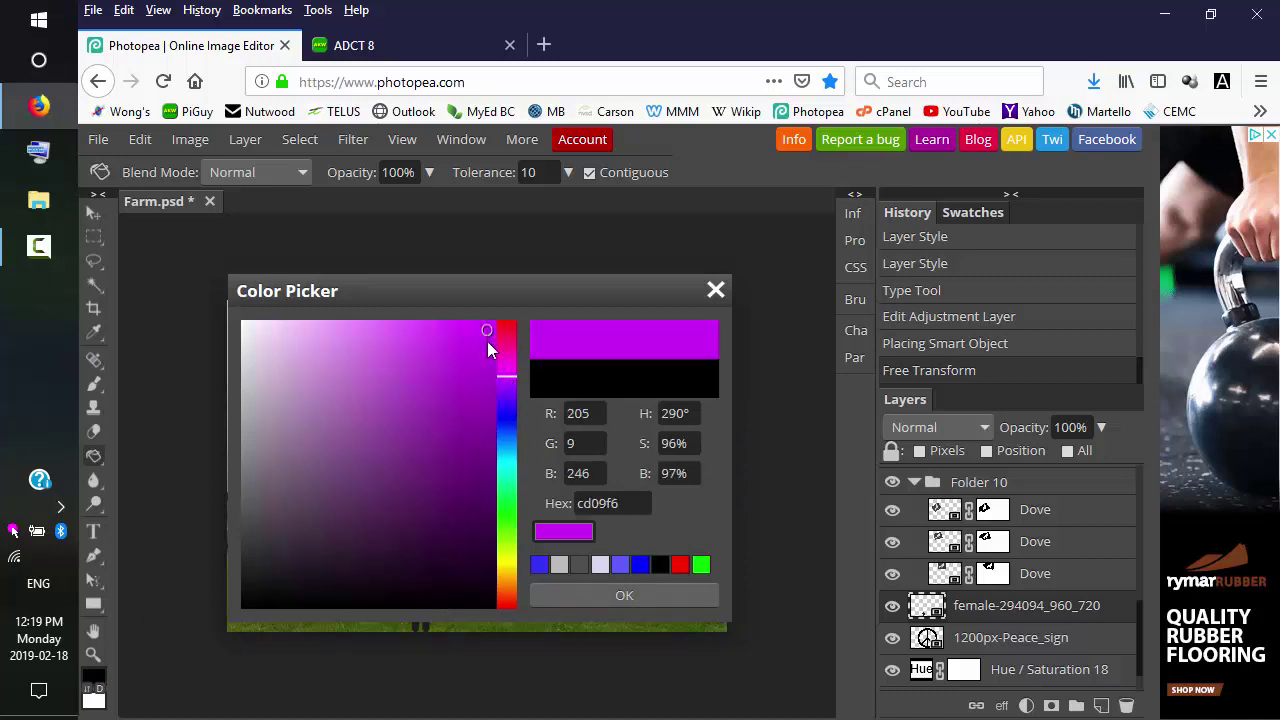
left_click(622, 596)
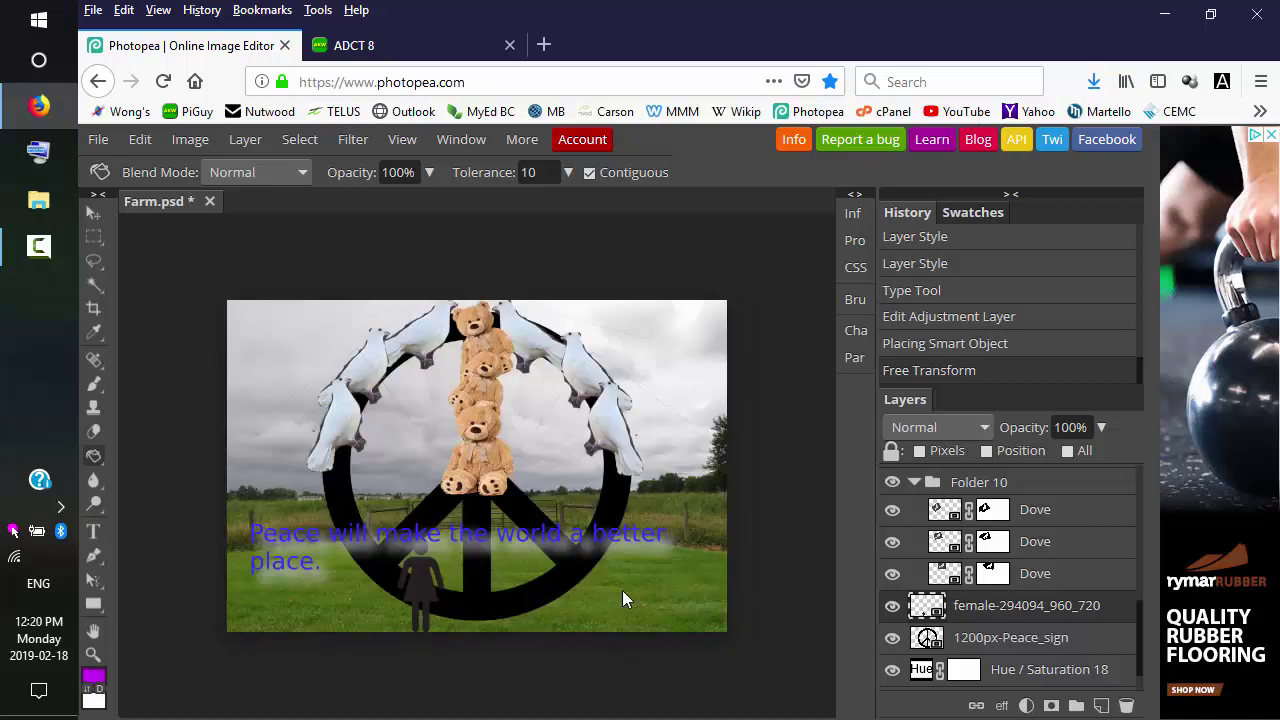
Rasterize the figure layer and fill the whole stick figure with magenta.
left_click(420, 578)
right_click(972, 606)
left_click(846, 414)
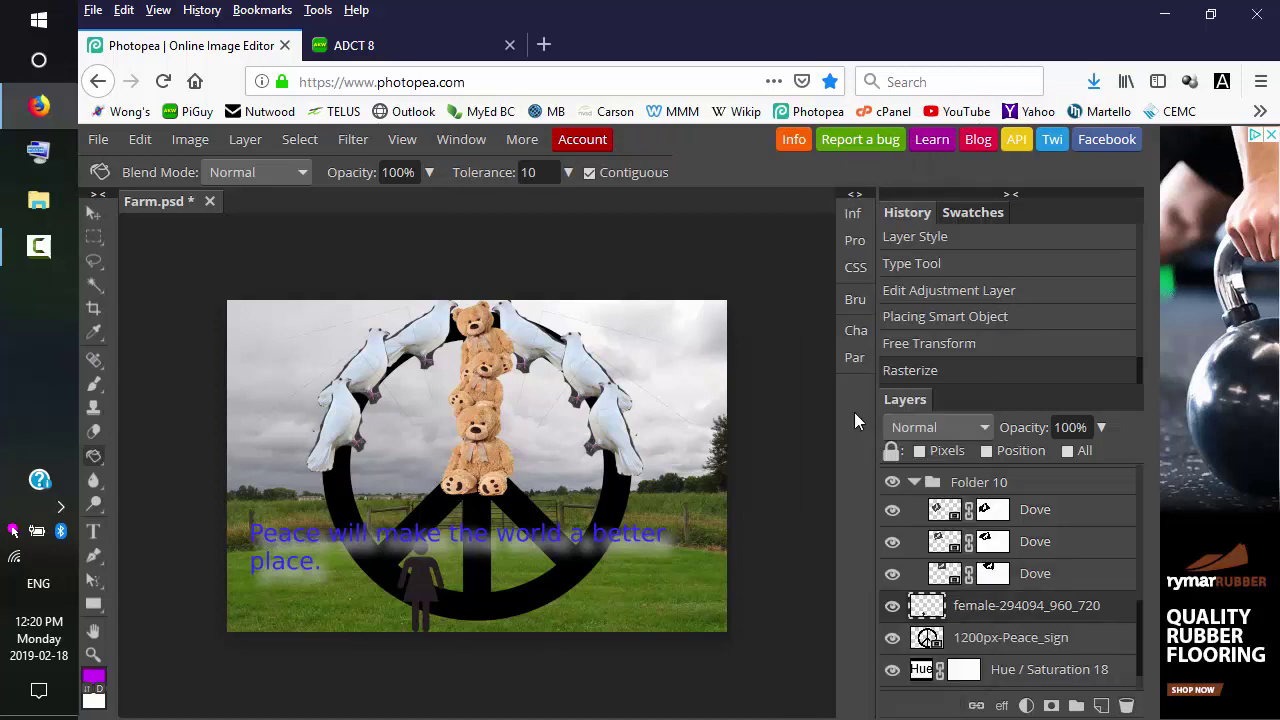
left_click(420, 580)
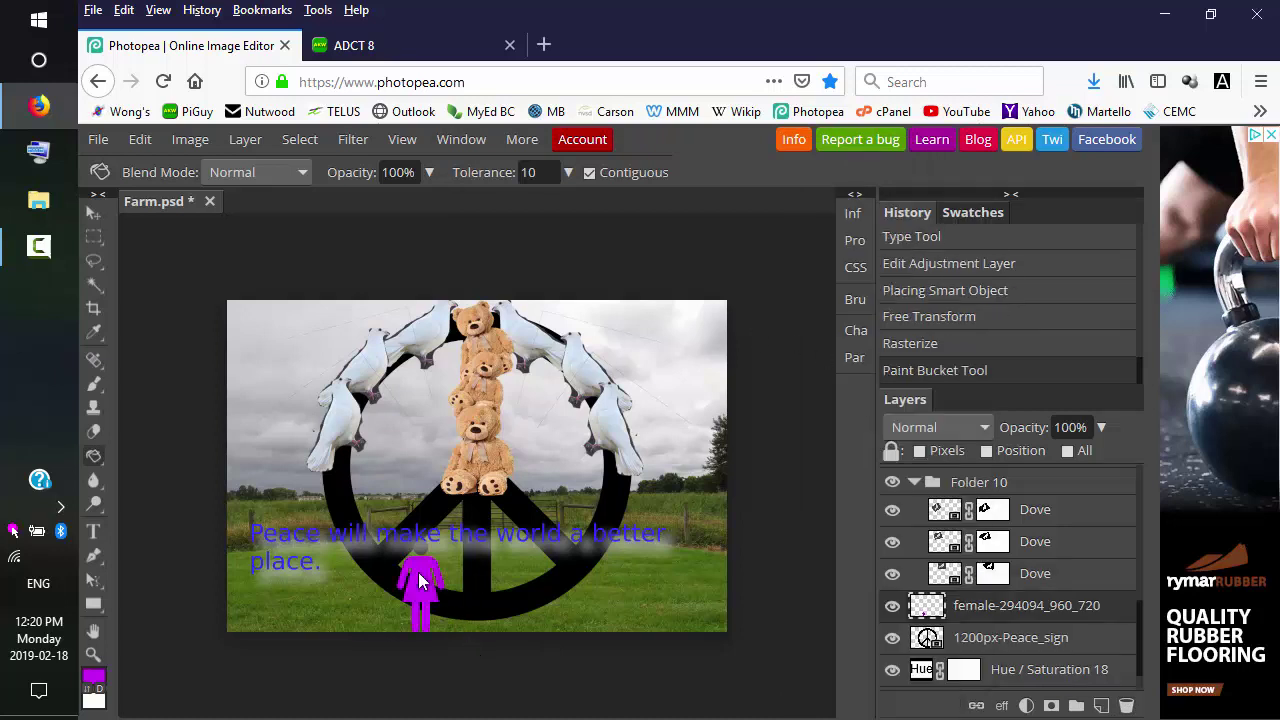
left_click(424, 556)
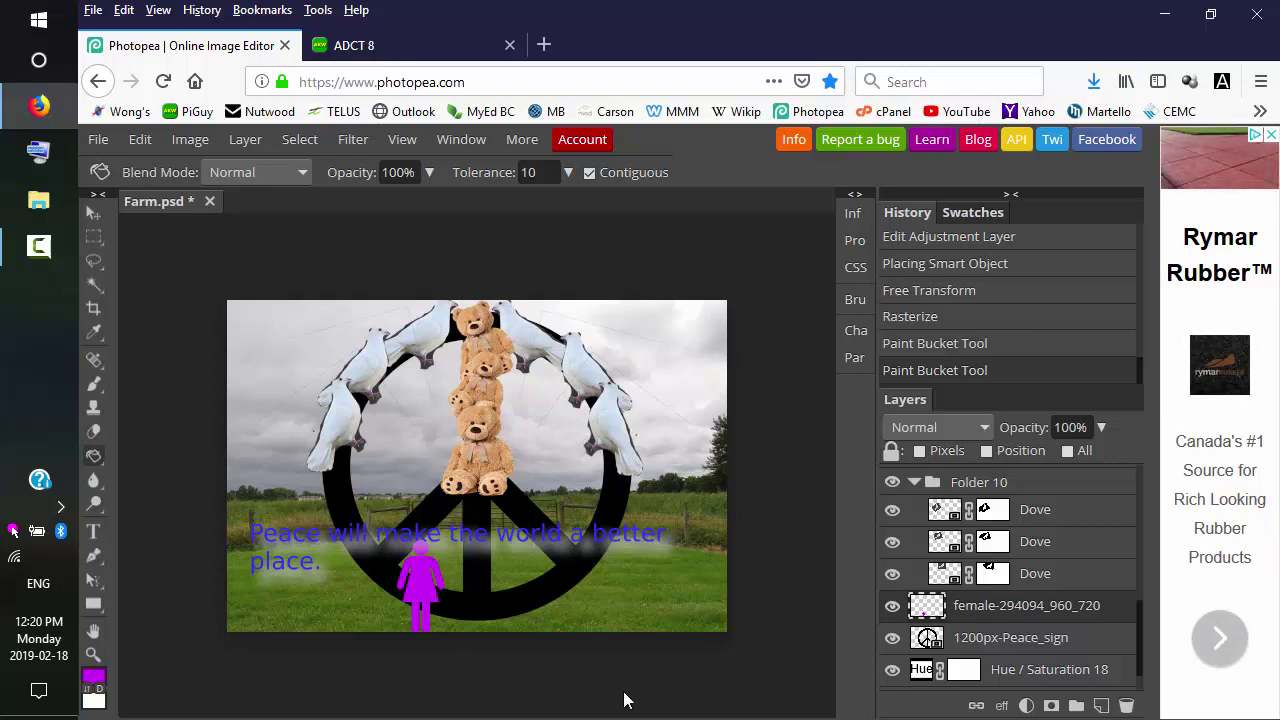
Duplicate the magenta figure's layer and move the copy beside the original.
right_click(988, 612)
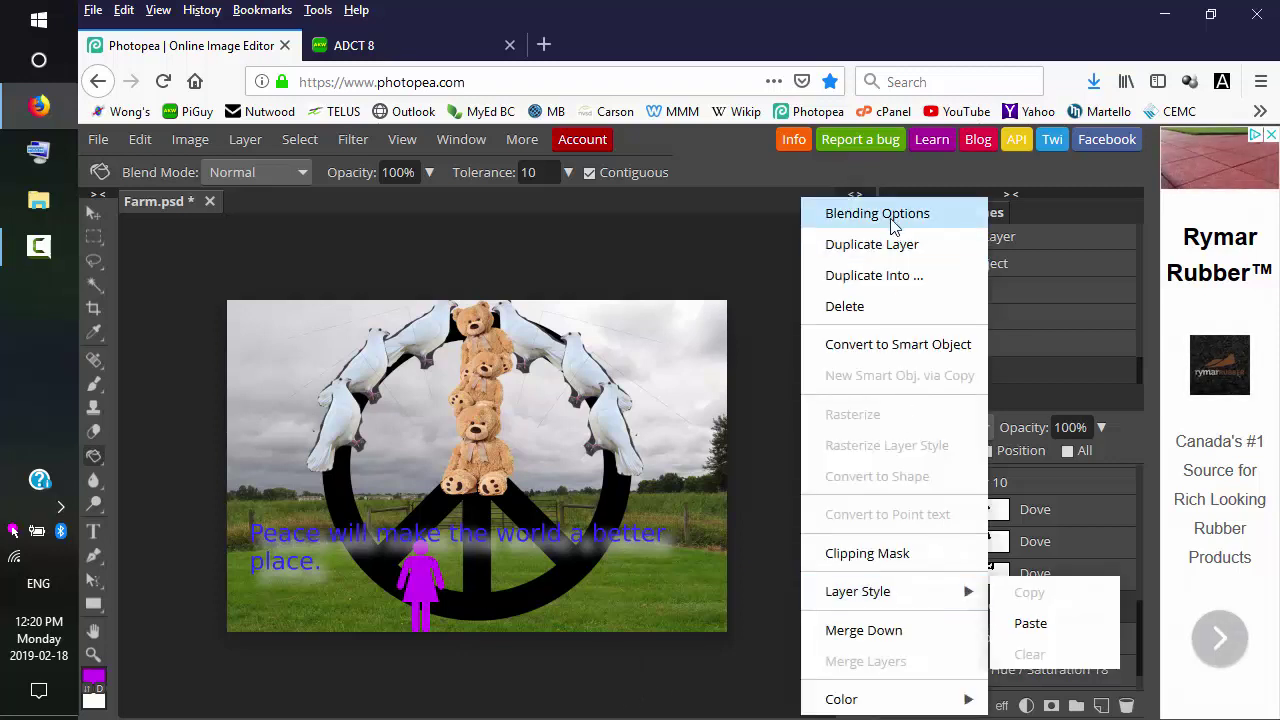
left_click(903, 248)
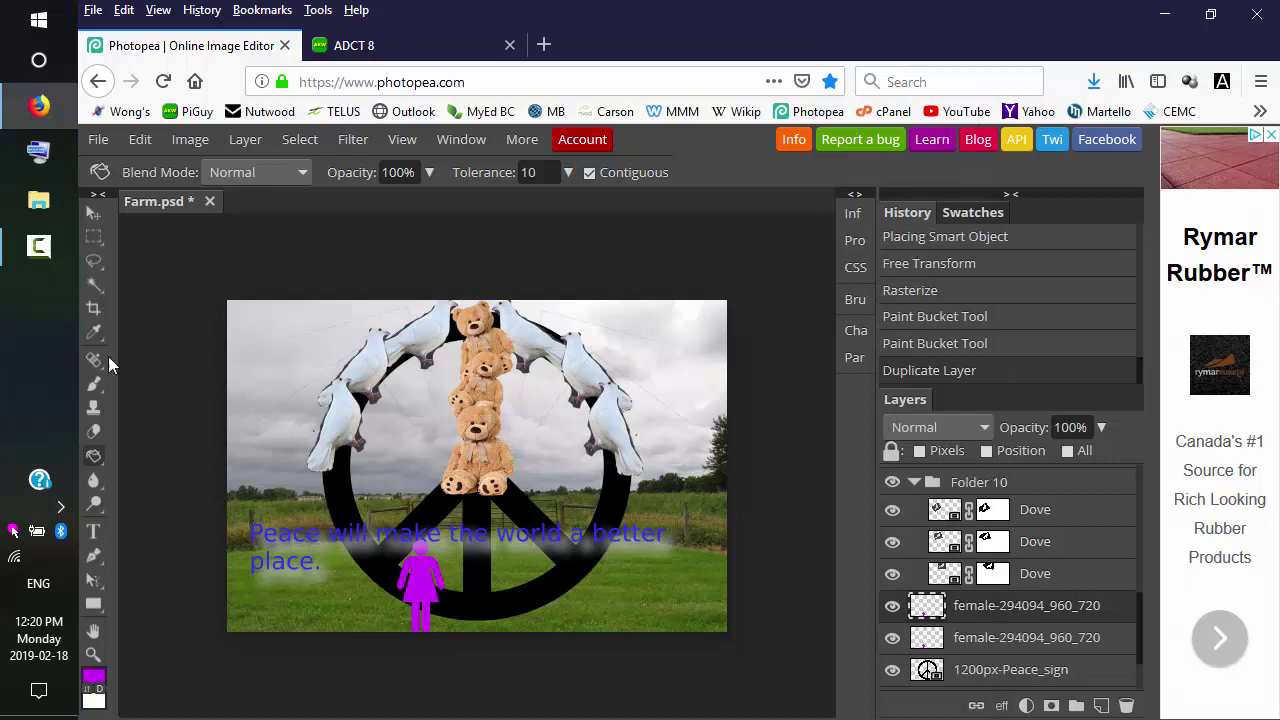
left_click(93, 213)
left_click_drag(437, 578, 492, 558)
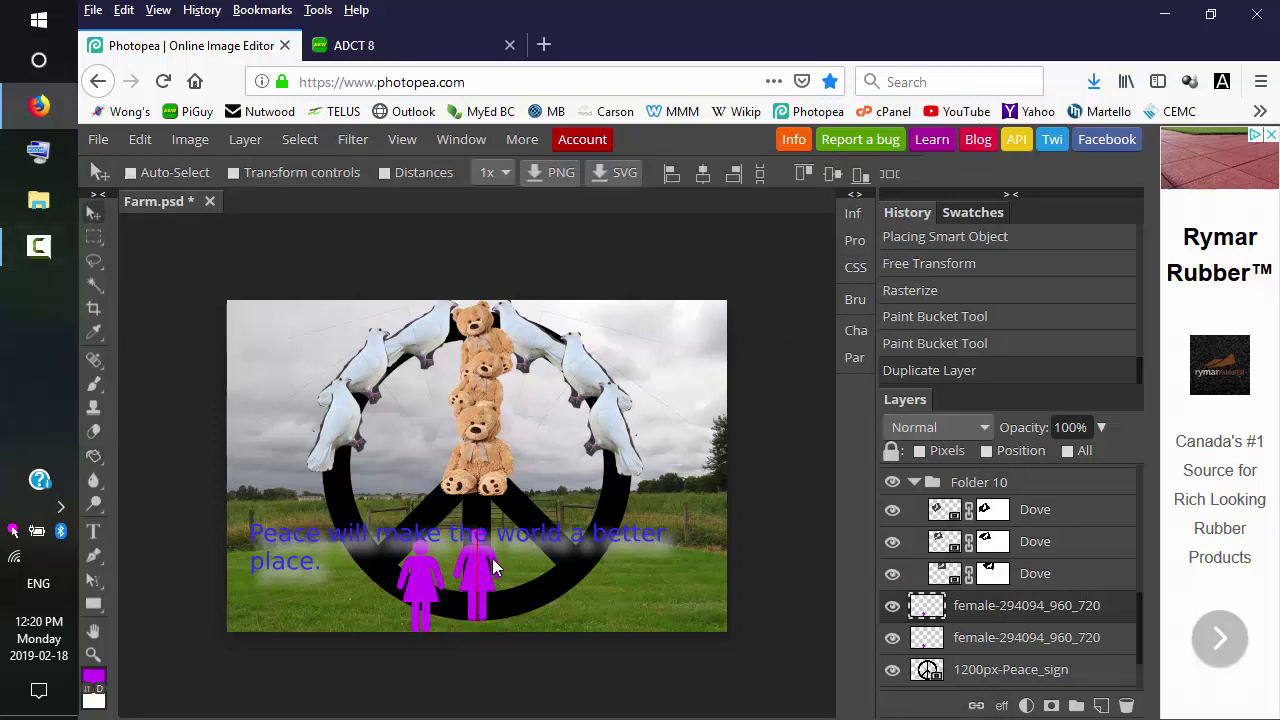
Set the foreground colour to a lime yellow shade.
left_click(94, 677)
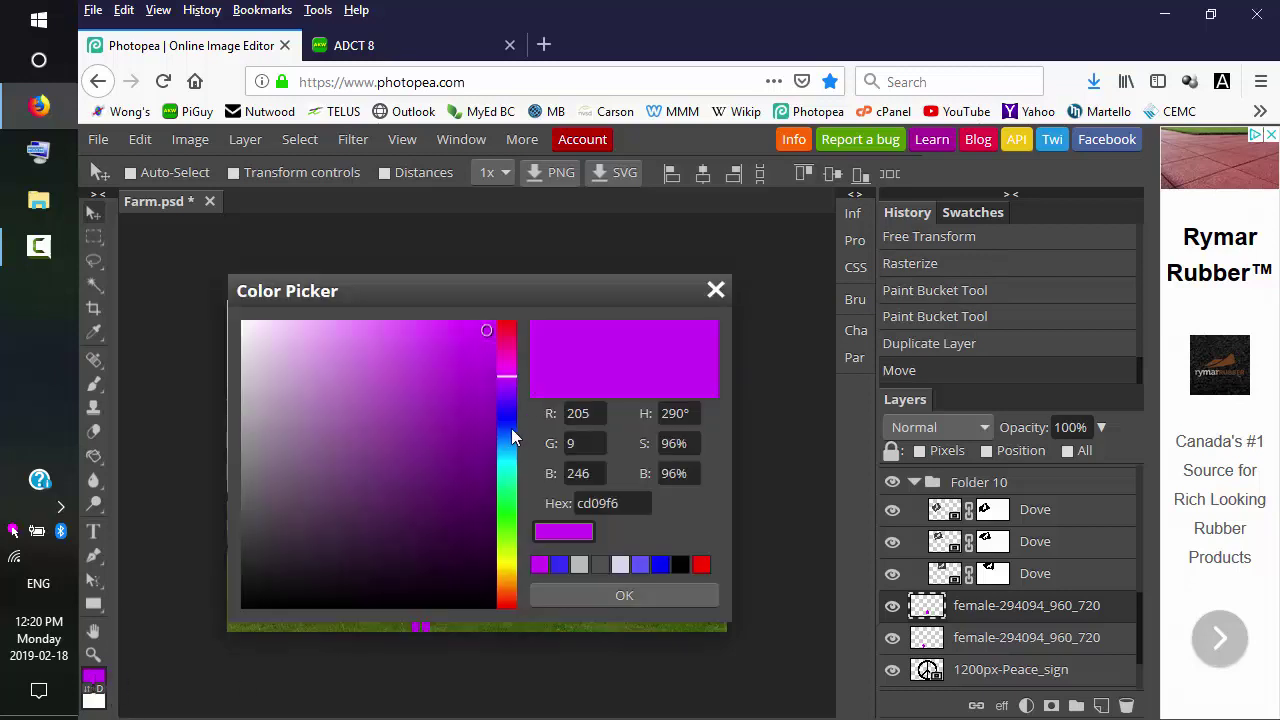
left_click(505, 567)
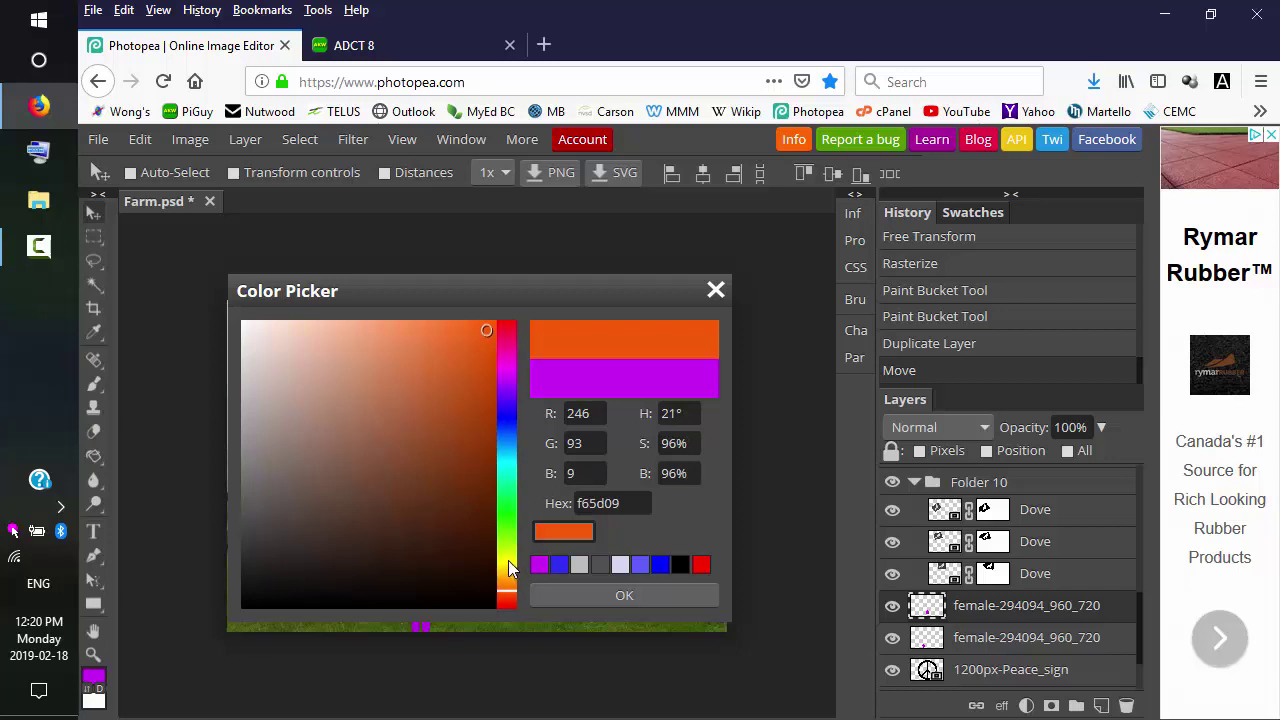
left_click(505, 539)
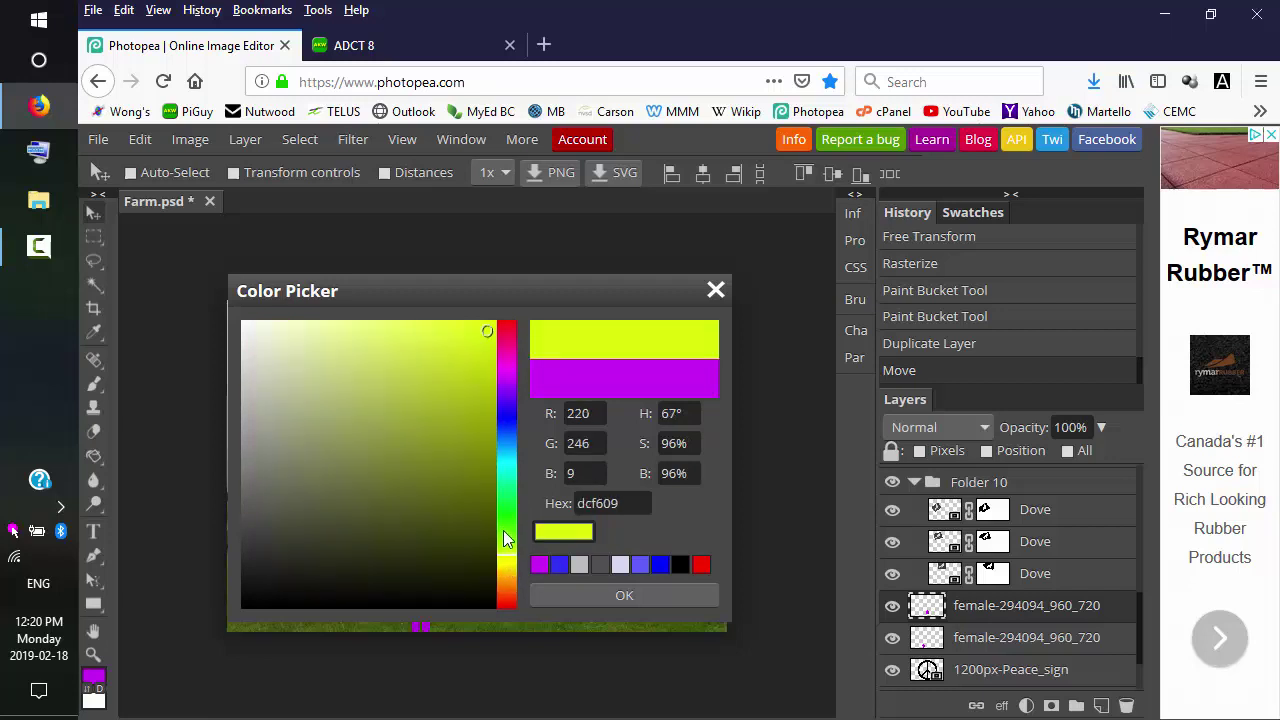
left_click(471, 342)
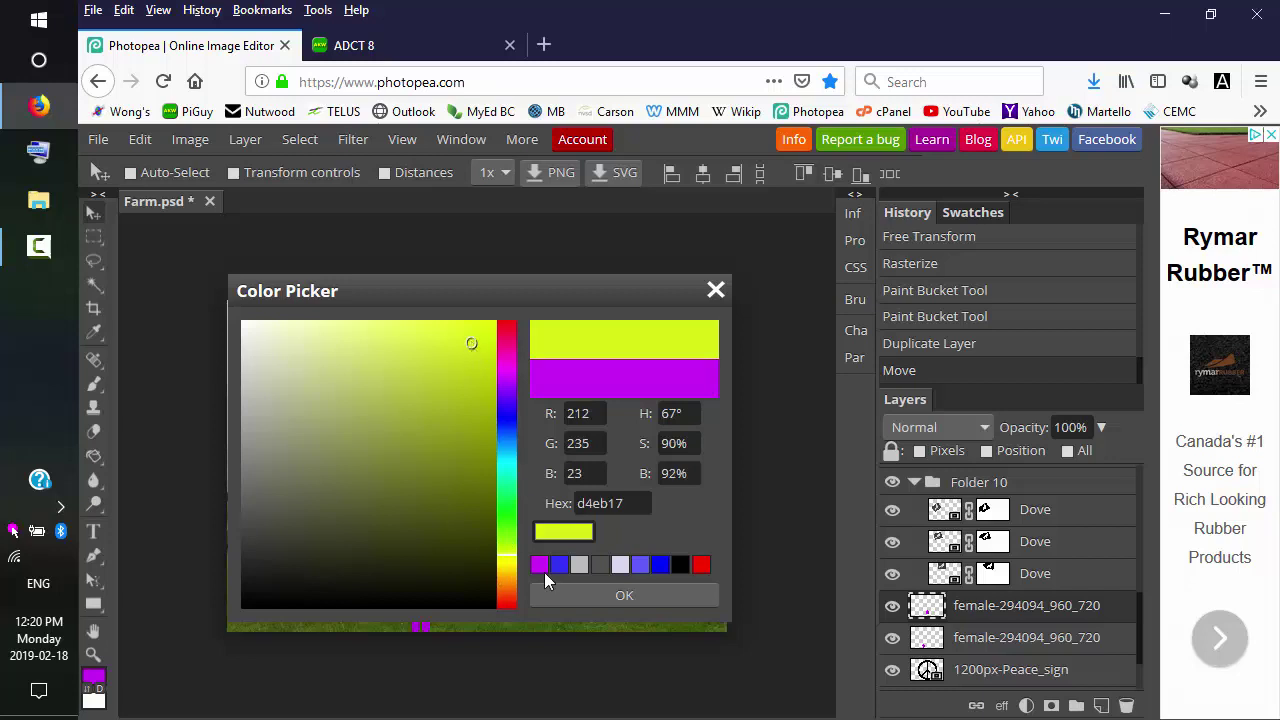
left_click(594, 597)
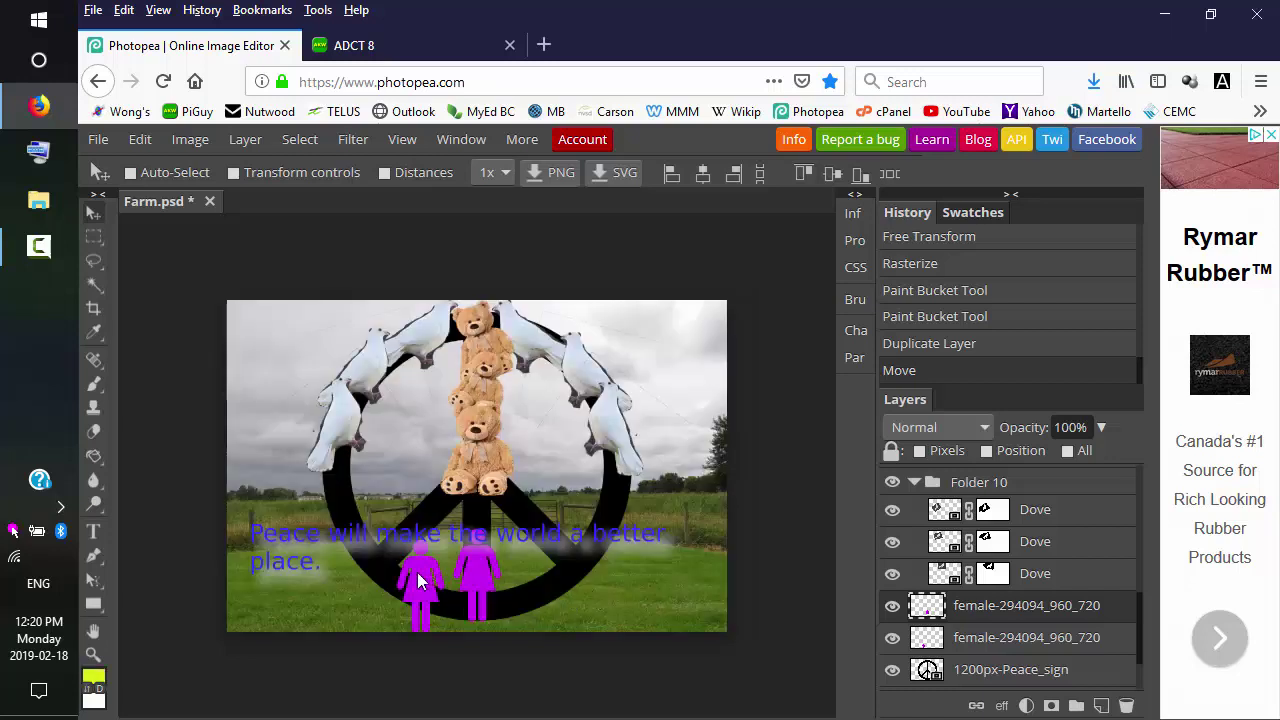
Paint-bucket the copied figure lime yellow on its own layer, undoing the accidental whole-canvas fill.
left_click(93, 456)
left_click(93, 456)
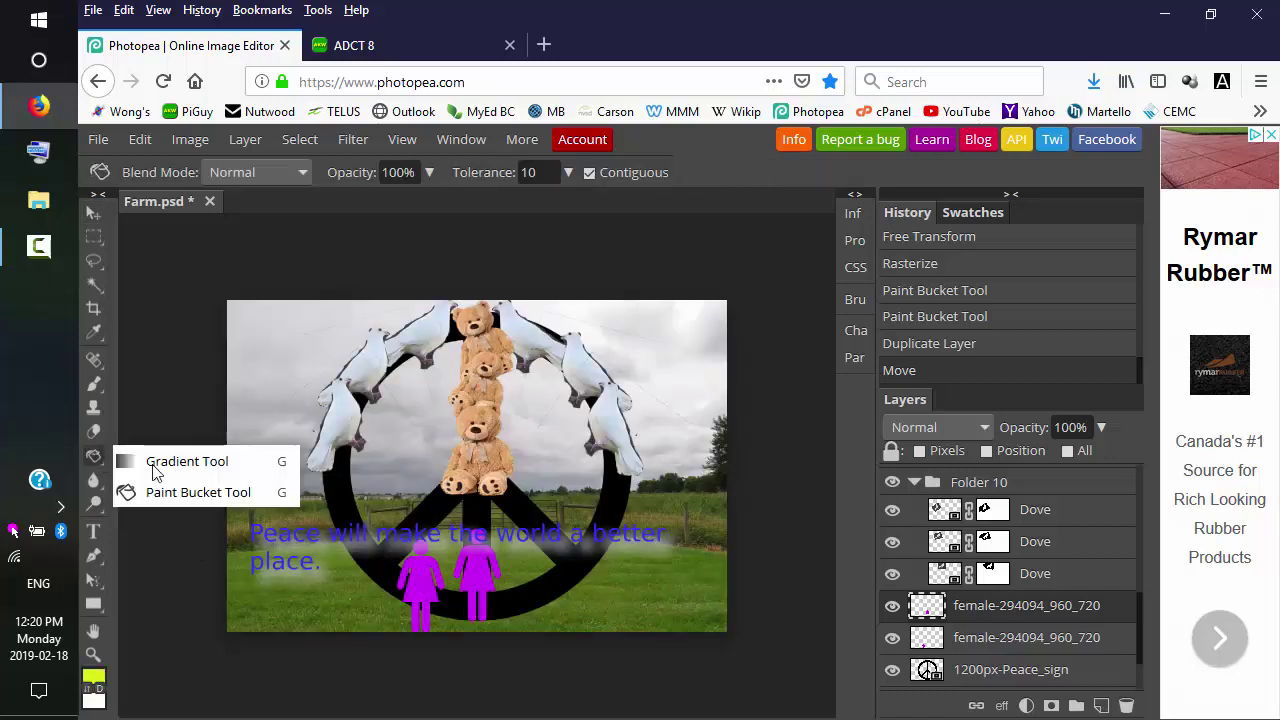
left_click(255, 492)
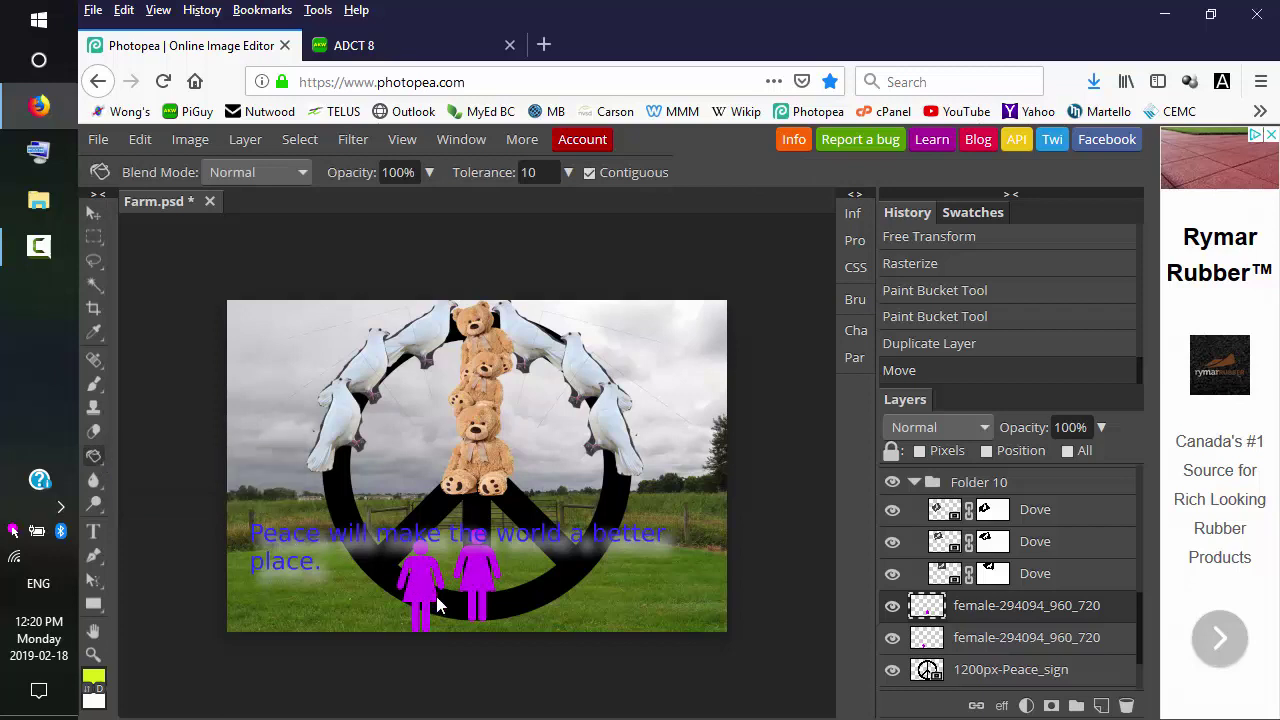
left_click(419, 575)
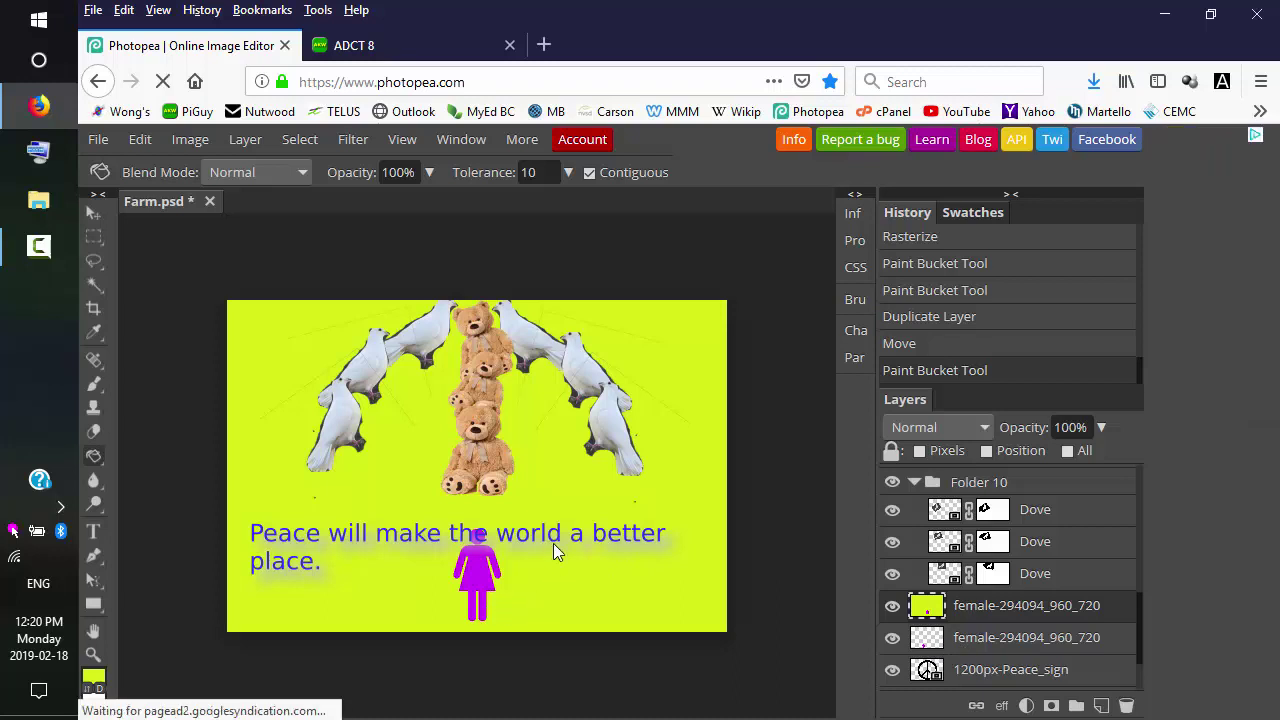
key("ctrl+z")
left_click(1007, 645)
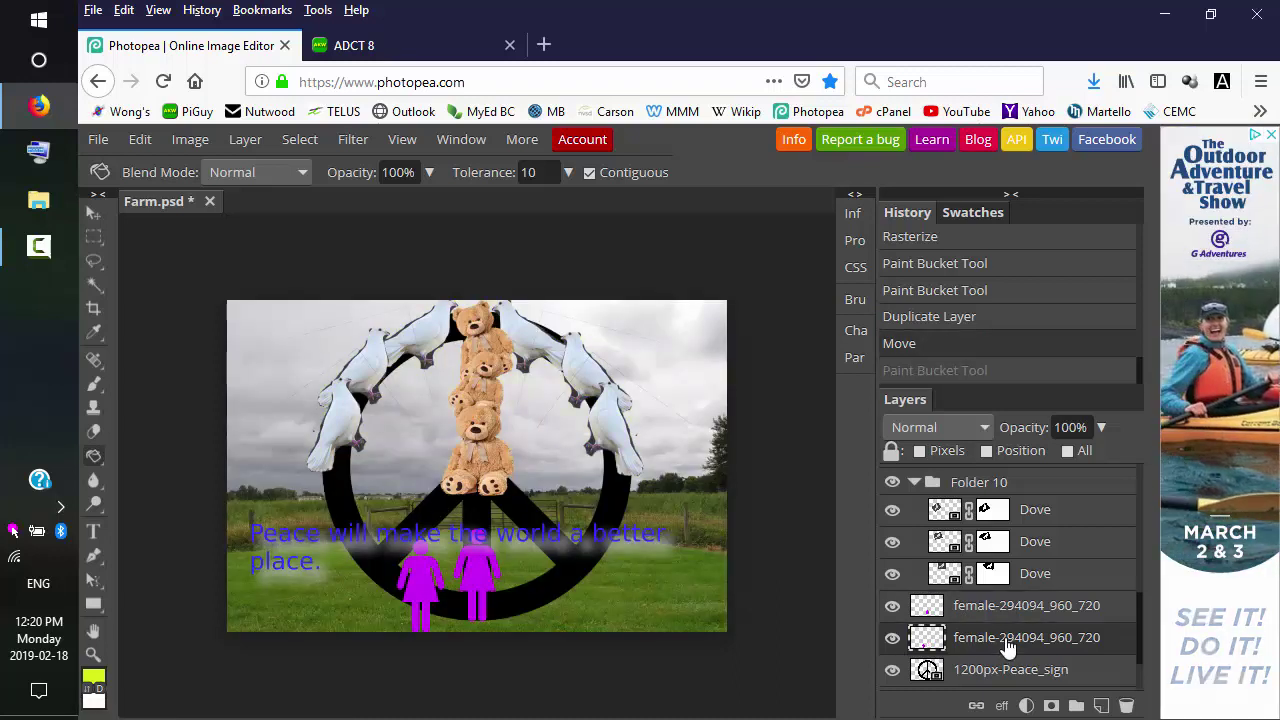
left_click(419, 578)
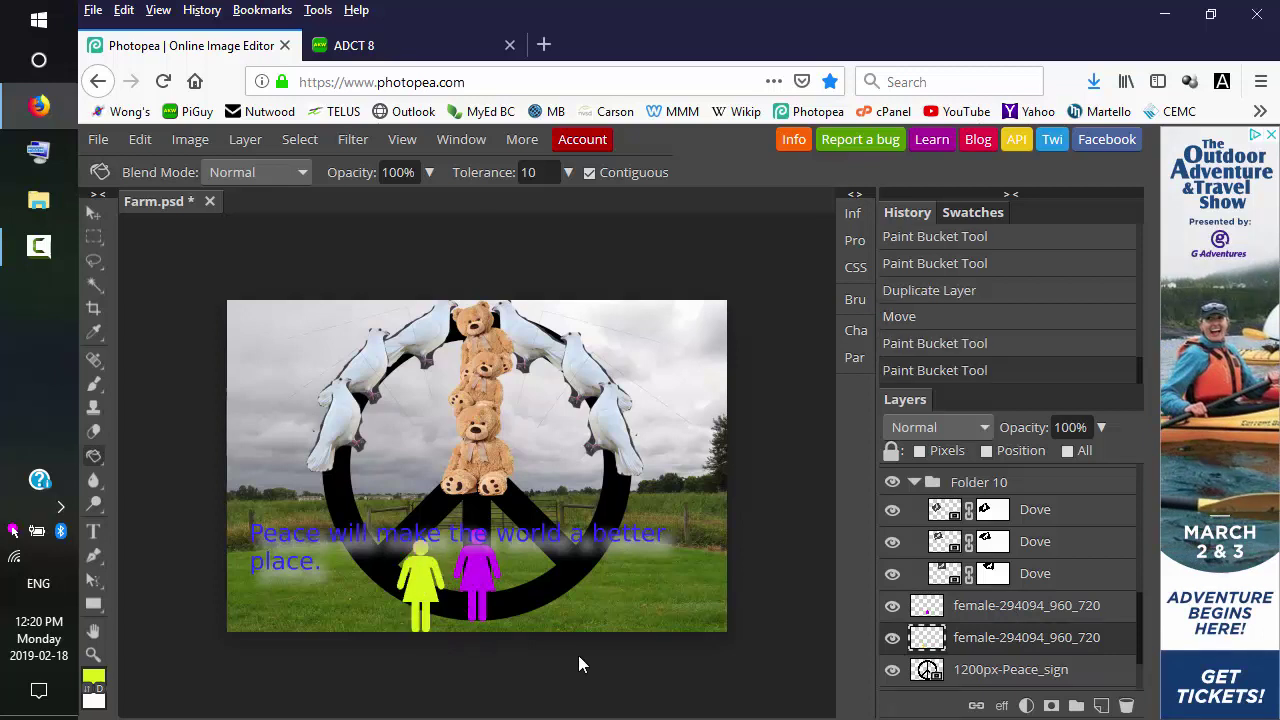
Free-transform the yellow figure, moving it right of the magenta one and tilting it to 53.4°.
left_click(140, 139)
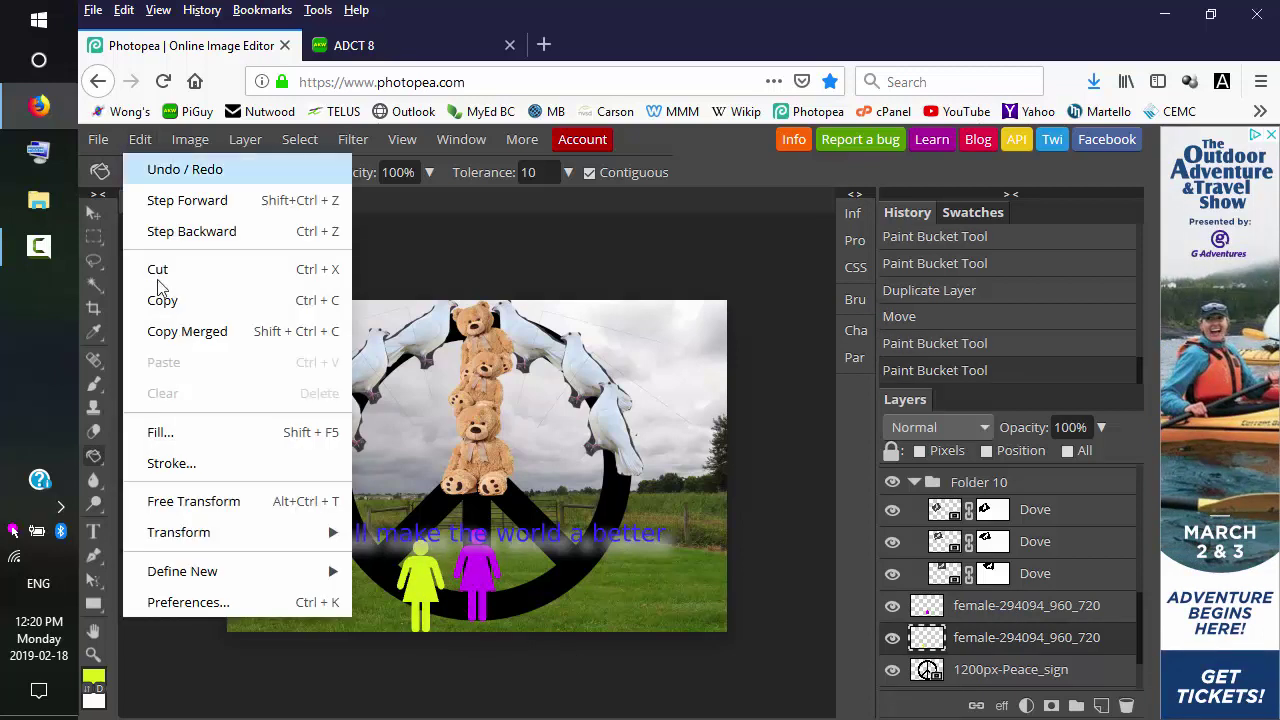
left_click(210, 510)
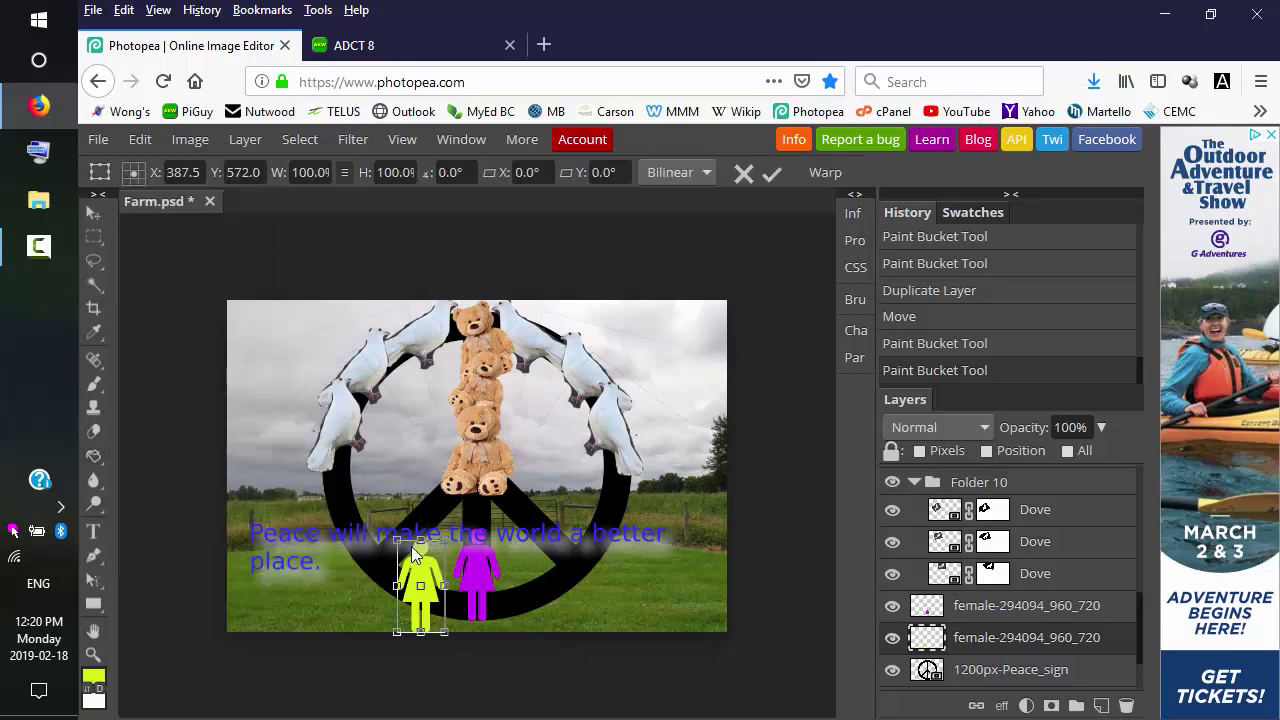
left_click_drag(437, 565, 658, 508)
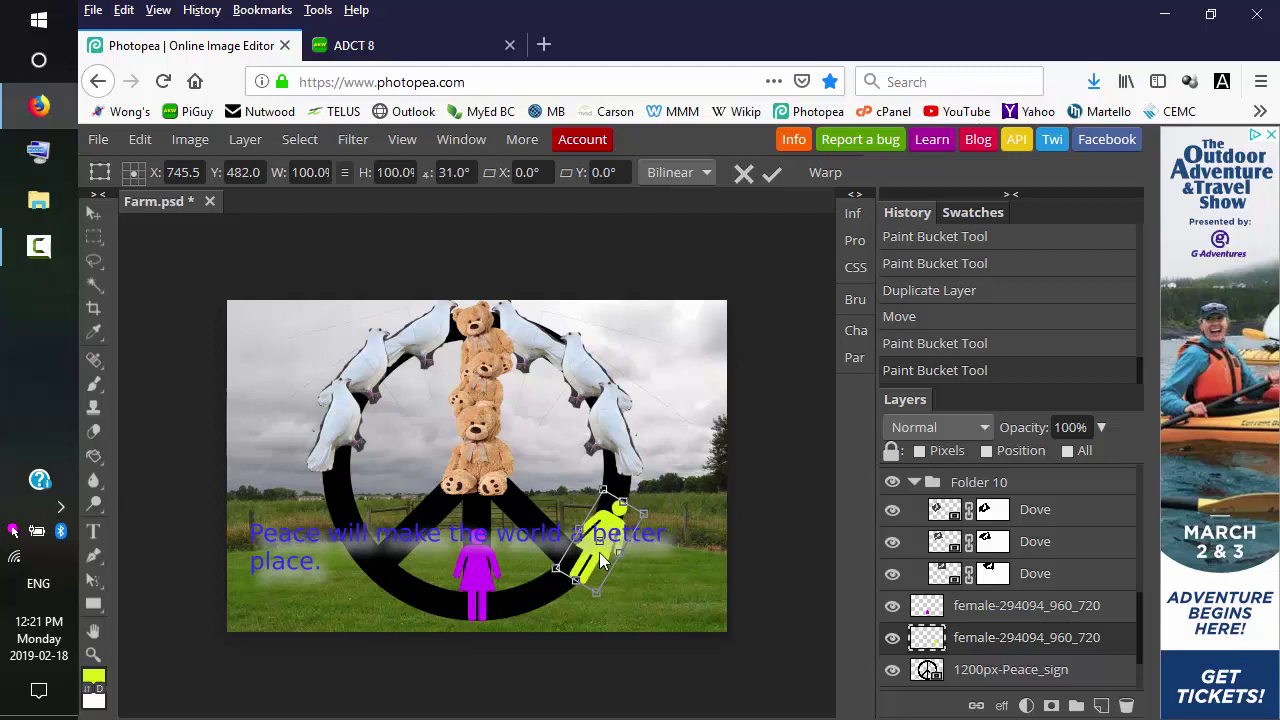
left_click_drag(600, 562, 560, 590)
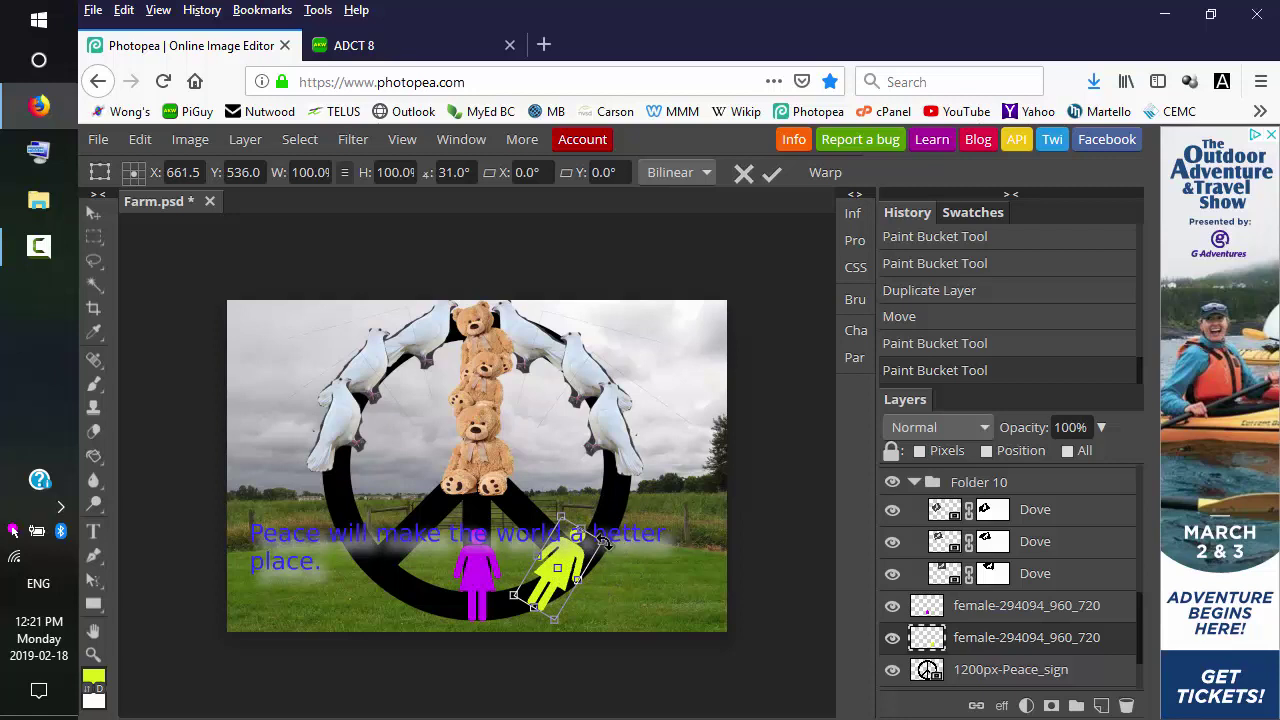
left_click_drag(606, 538, 584, 576)
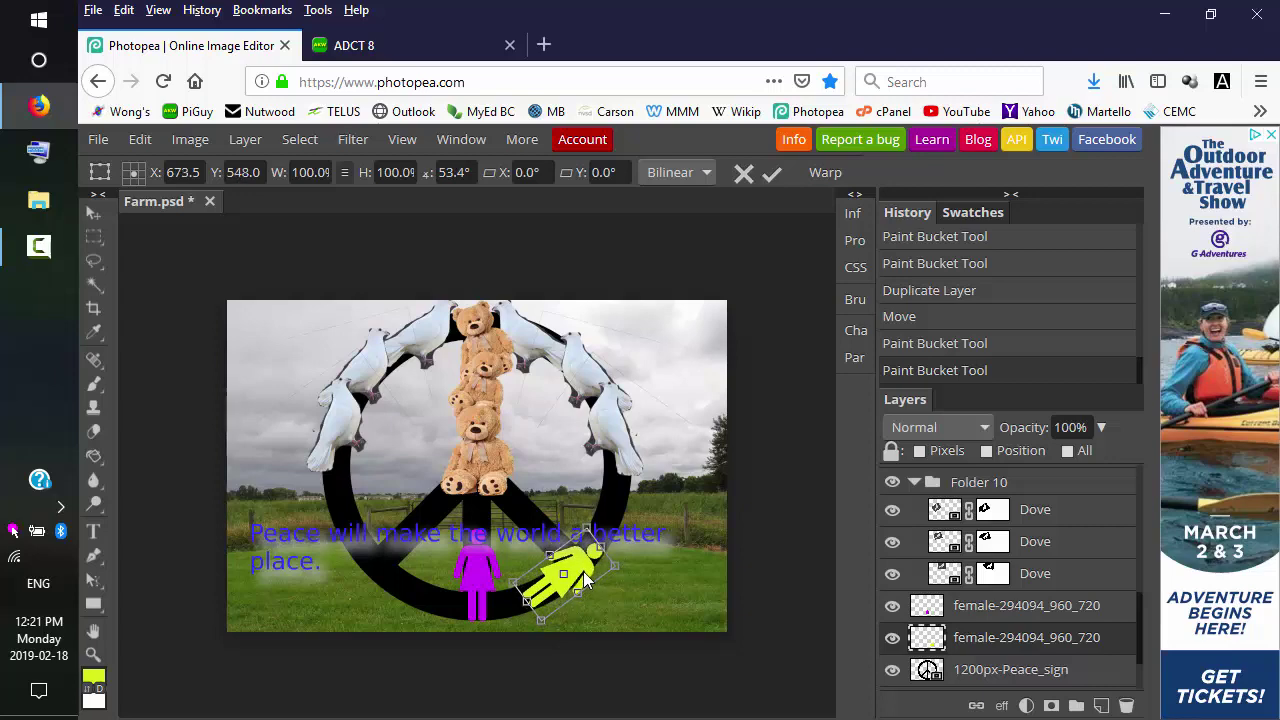
Duplicate the yellow figure's layer and move the copy up above the original.
right_click(991, 650)
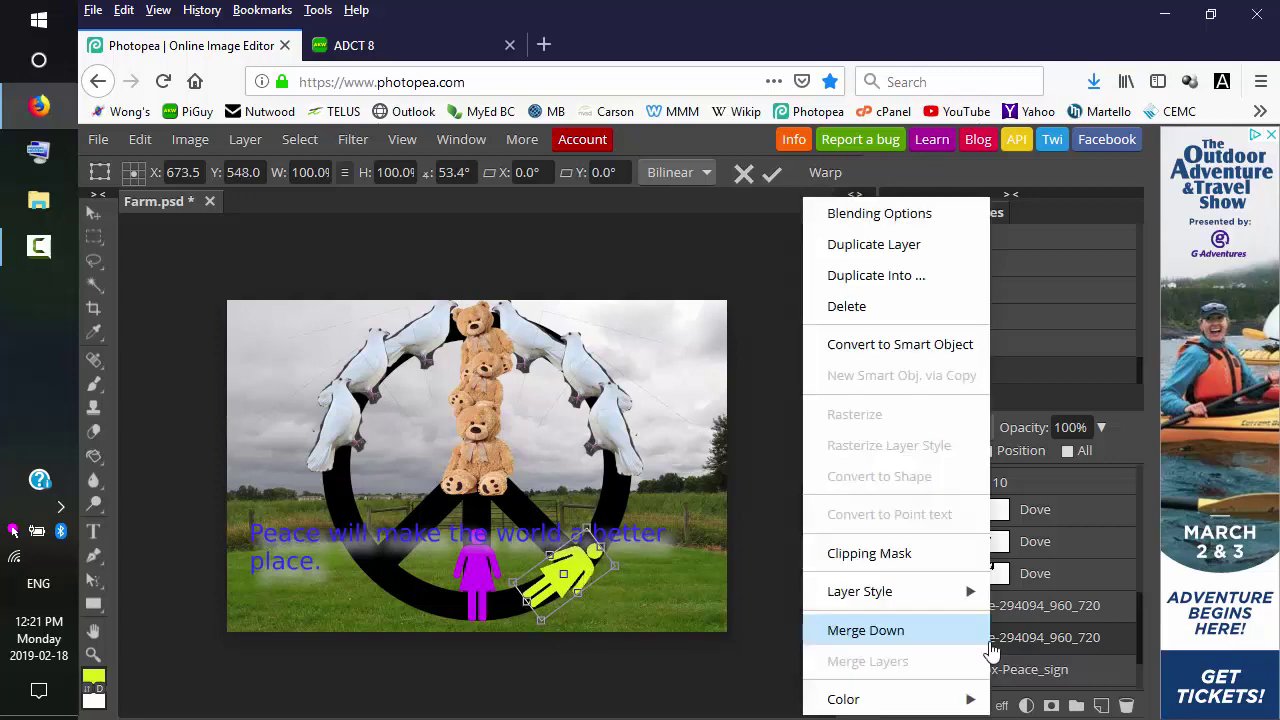
left_click(859, 246)
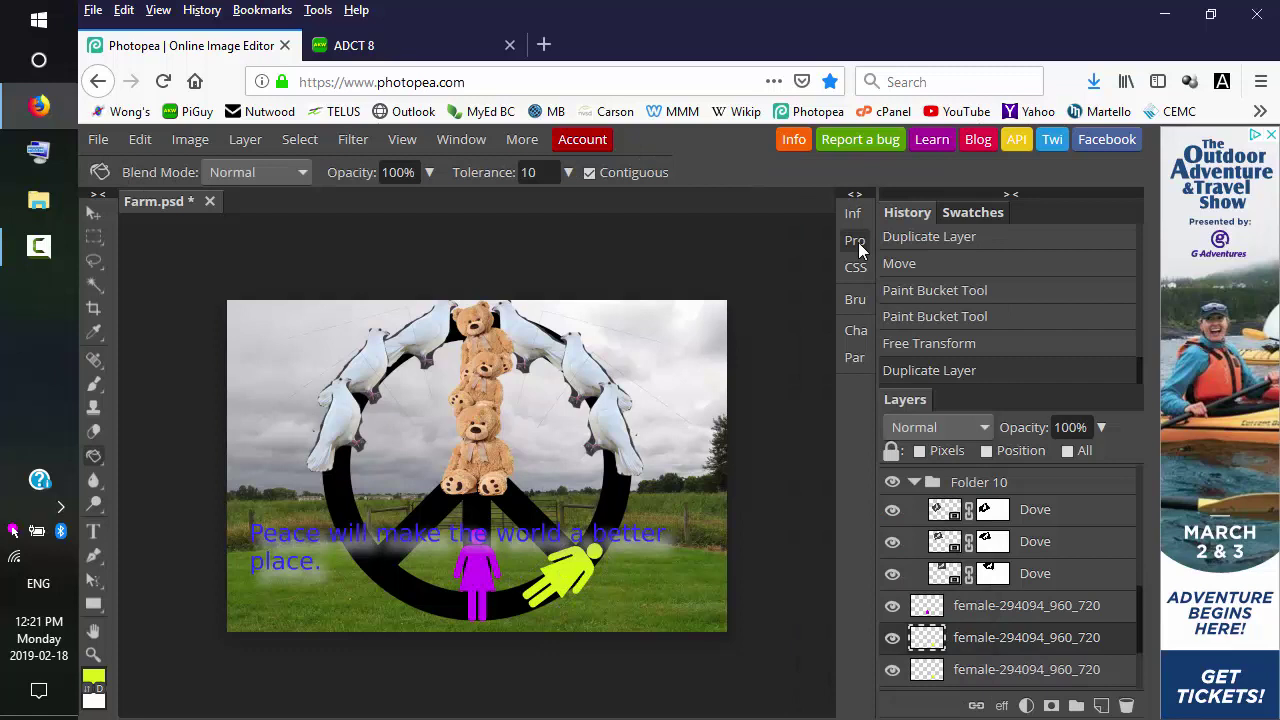
right_click(94, 359)
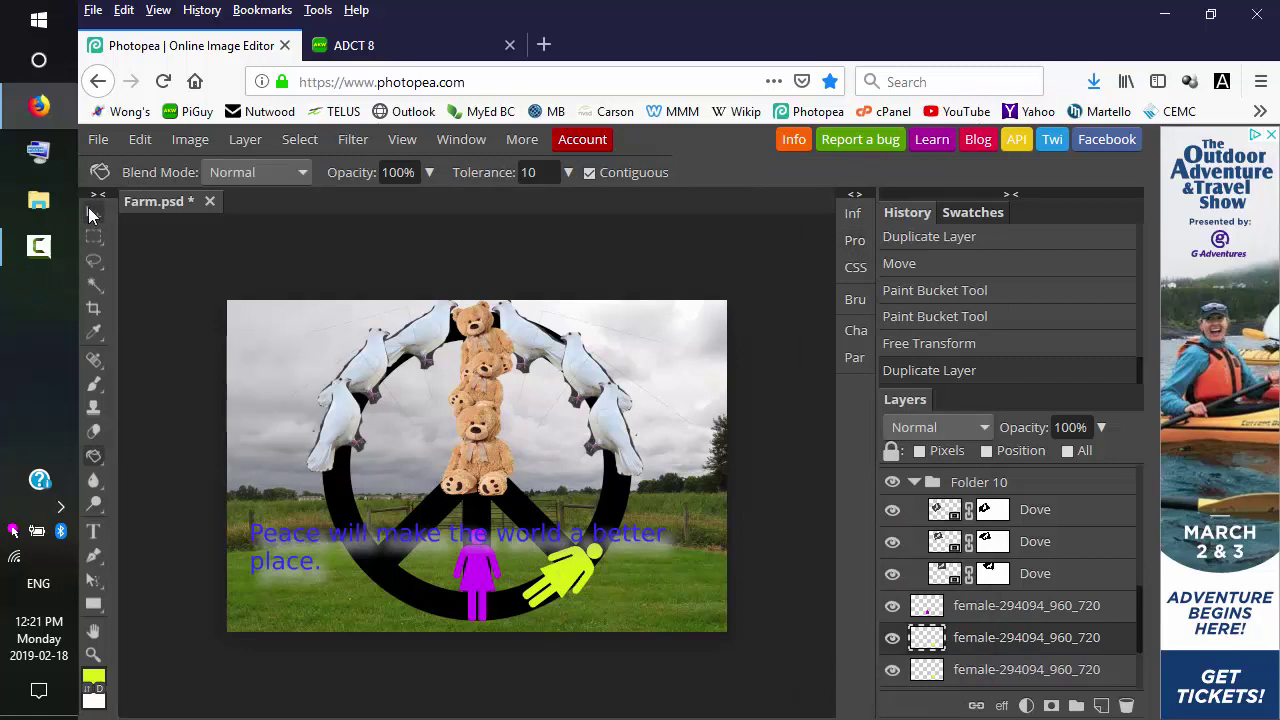
left_click(93, 213)
right_click(94, 236)
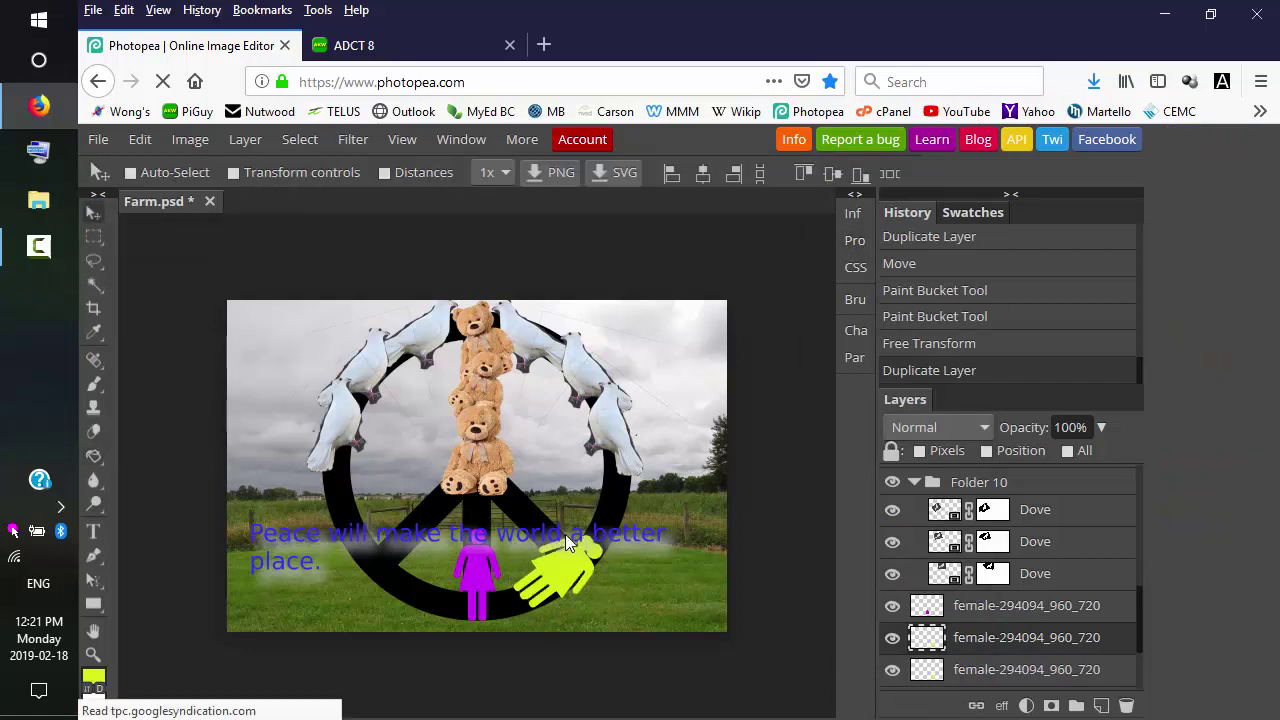
left_click_drag(565, 534, 555, 470)
Set the foreground colour to blue #1748eb and paint-bucket the upper figure blue.
right_click(93, 580)
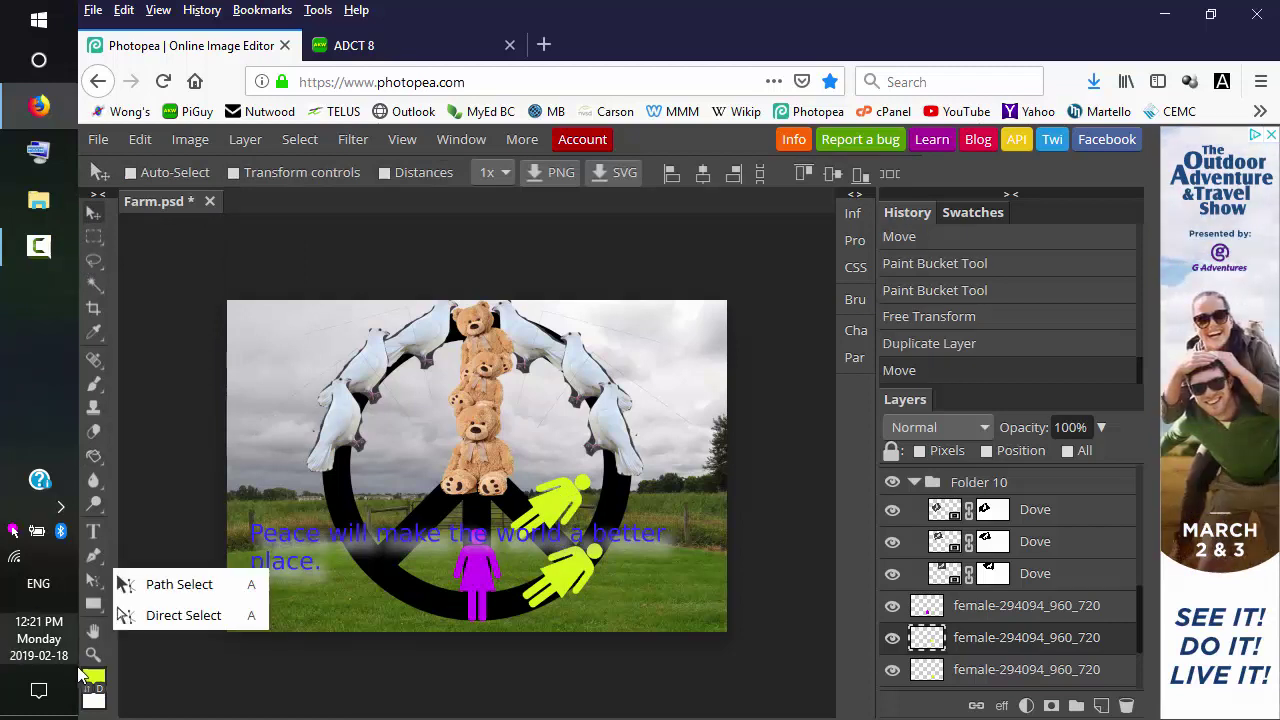
left_click(90, 676)
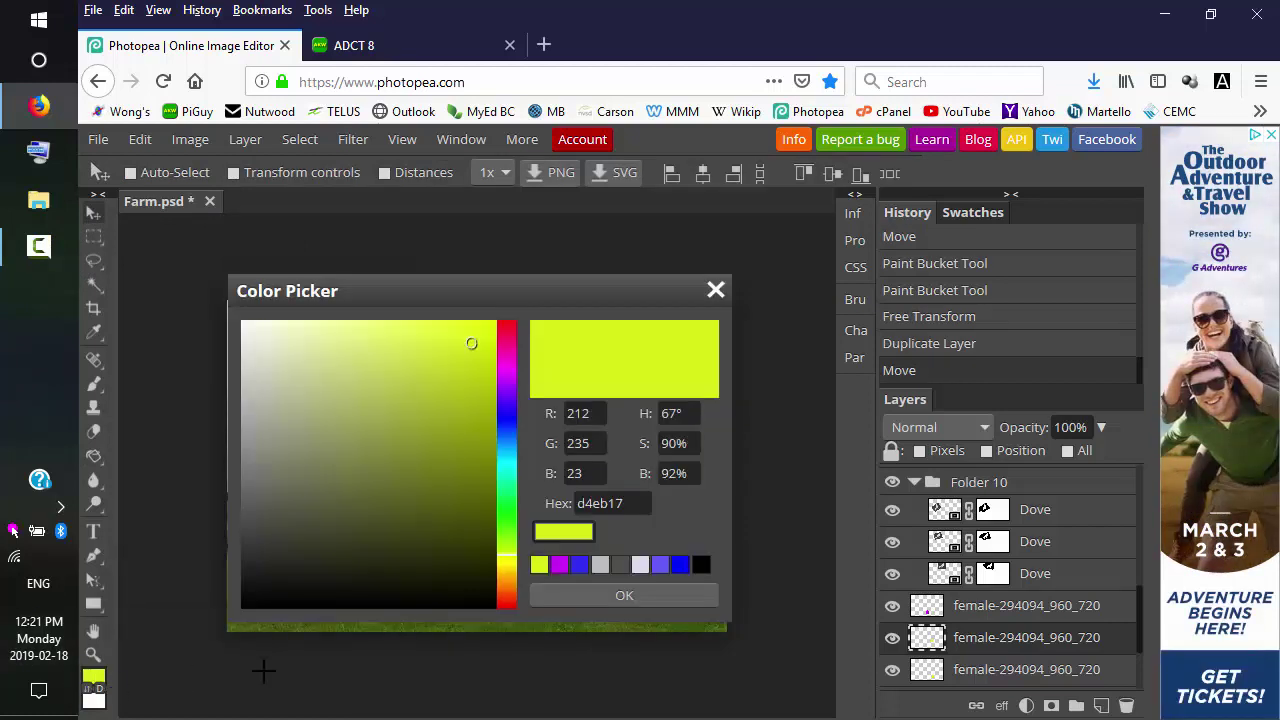
left_click(507, 425)
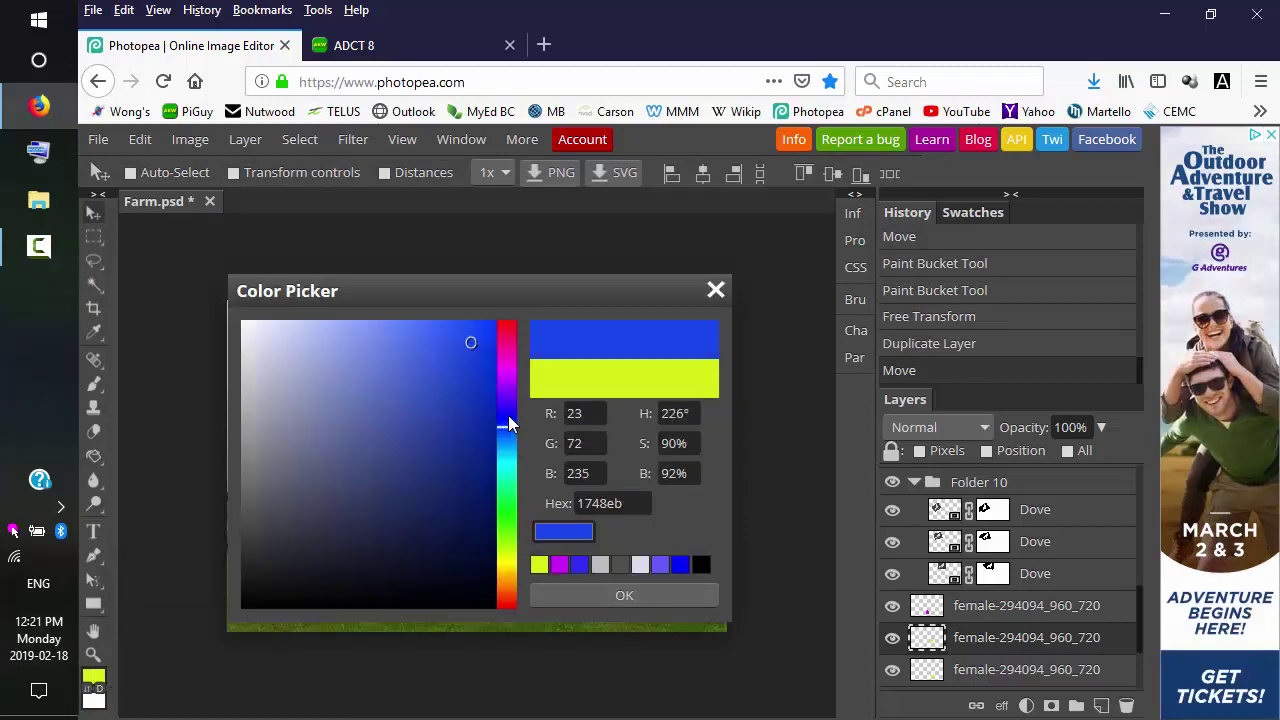
left_click(636, 594)
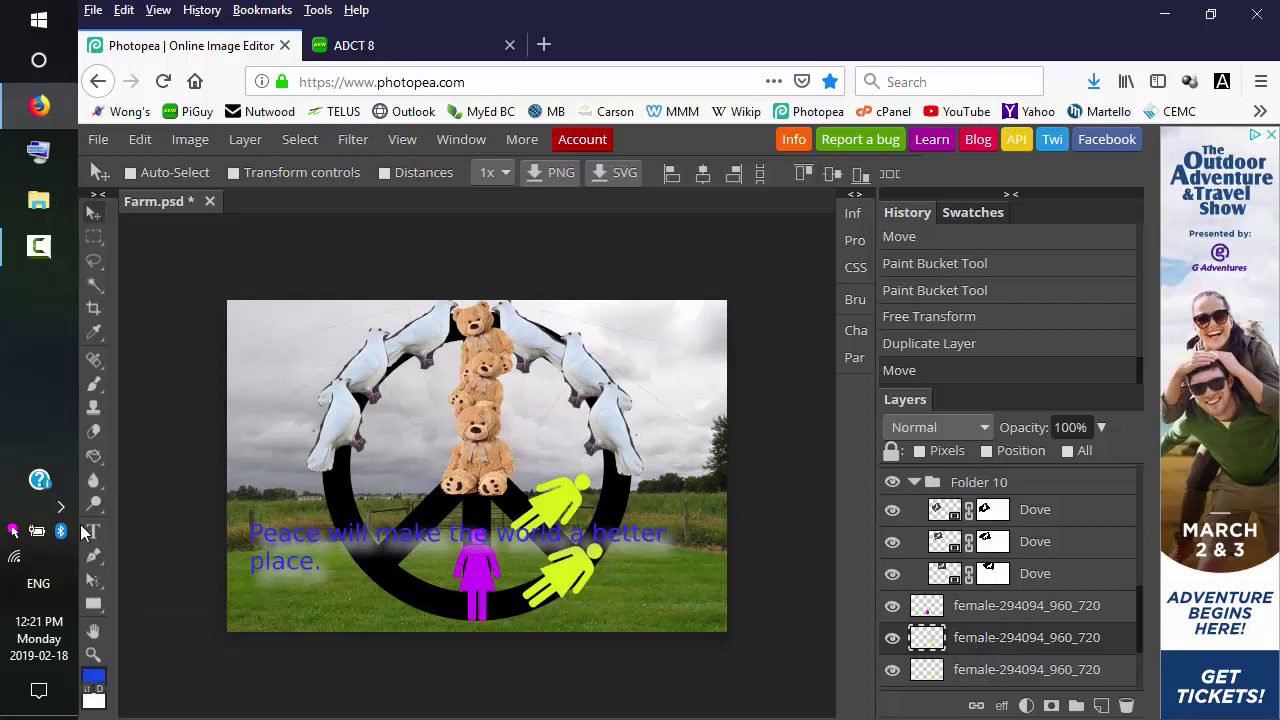
right_click(95, 457)
left_click(95, 457)
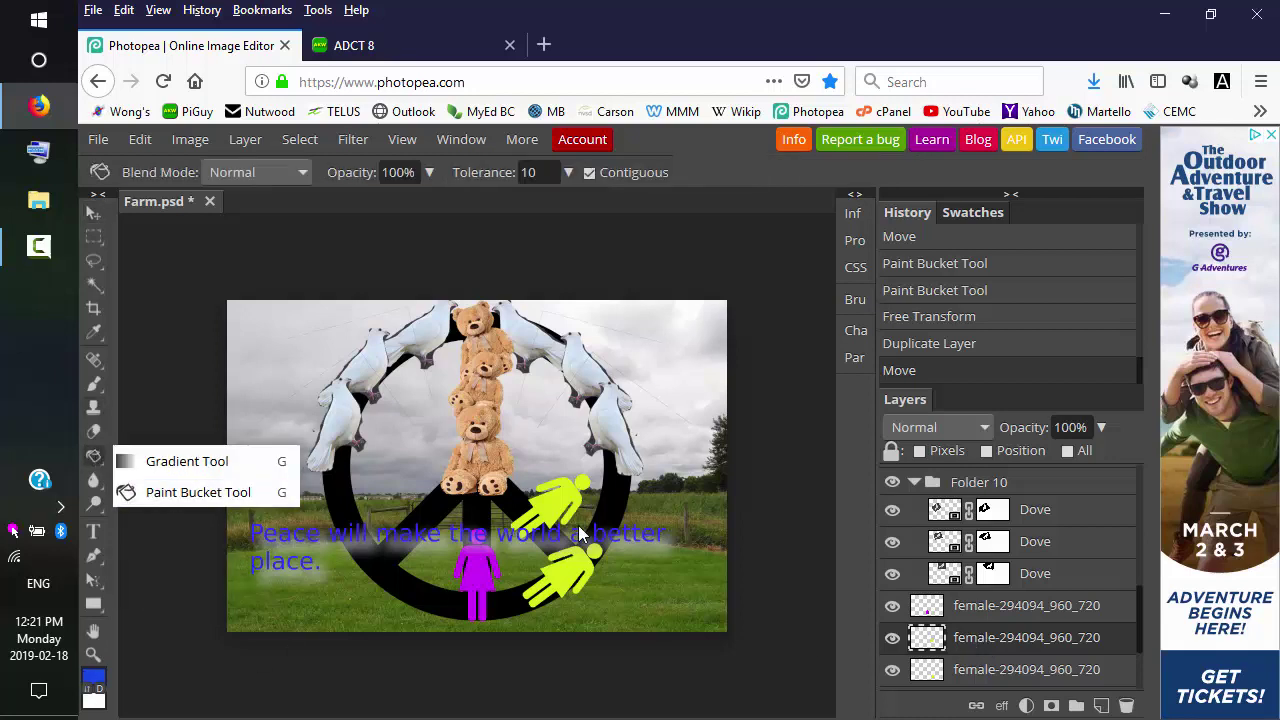
left_click(267, 494)
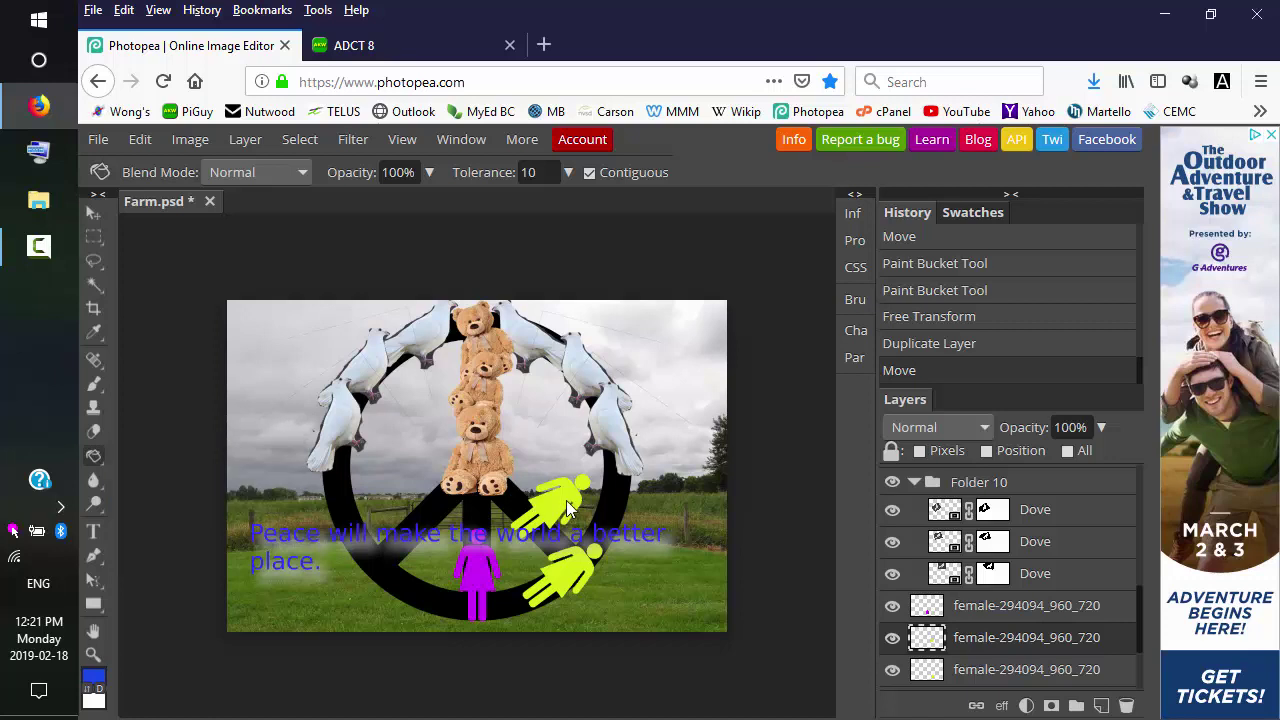
left_click(566, 505)
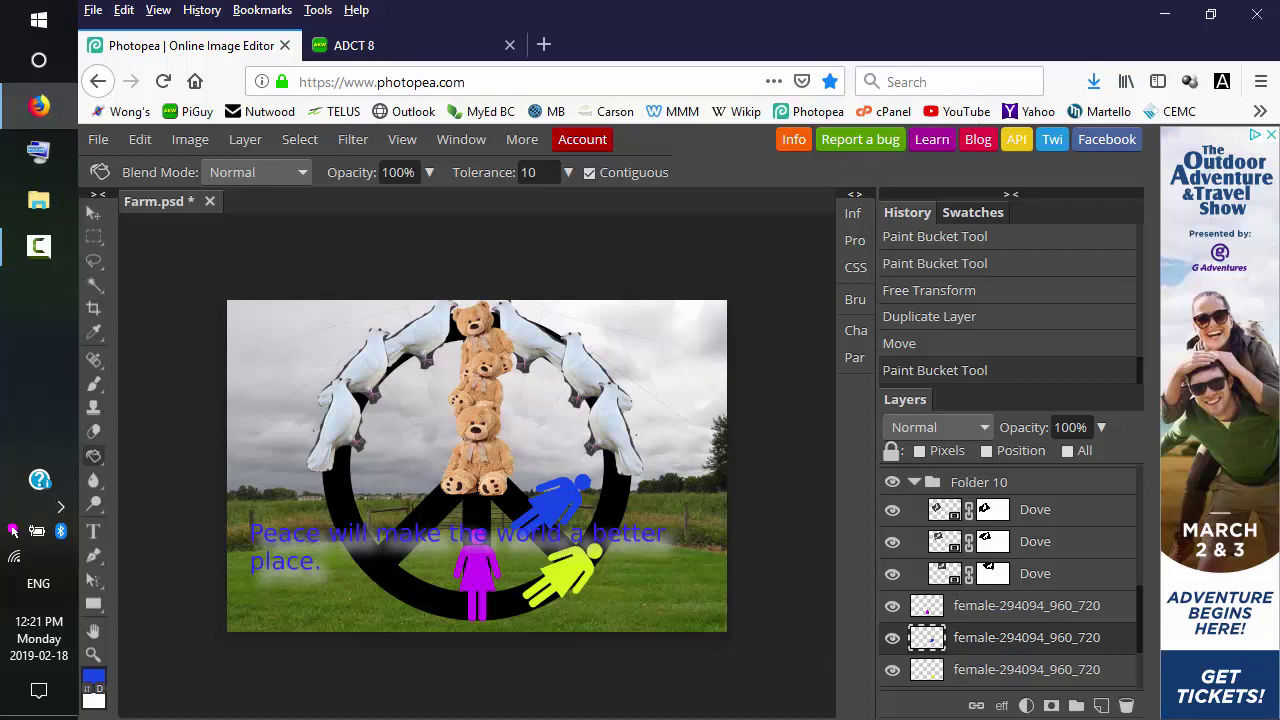
Free-transform the blue figure, rotating it to -97.2°, and commit.
left_click(140, 139)
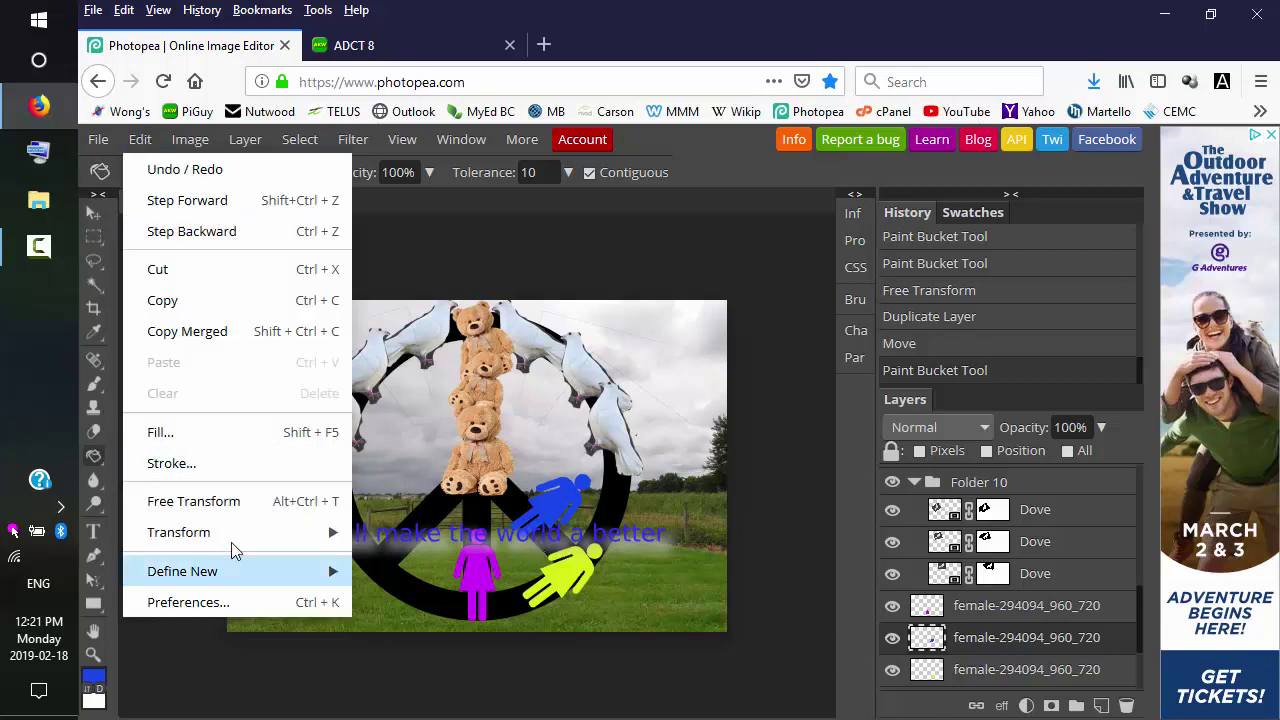
left_click(245, 503)
mouse_move(684, 502)
left_mouse_down()
mouse_move(665, 430)
mouse_move(670, 520)
left_mouse_up()
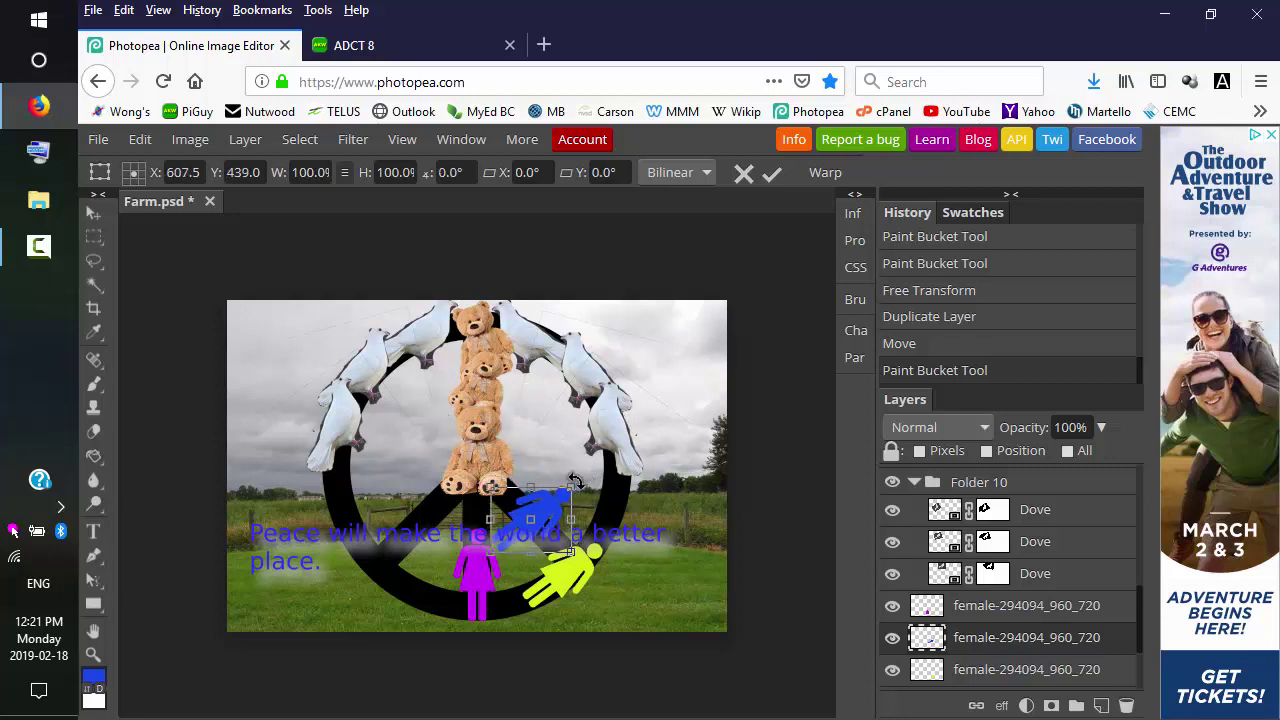
left_click_drag(578, 480, 456, 451)
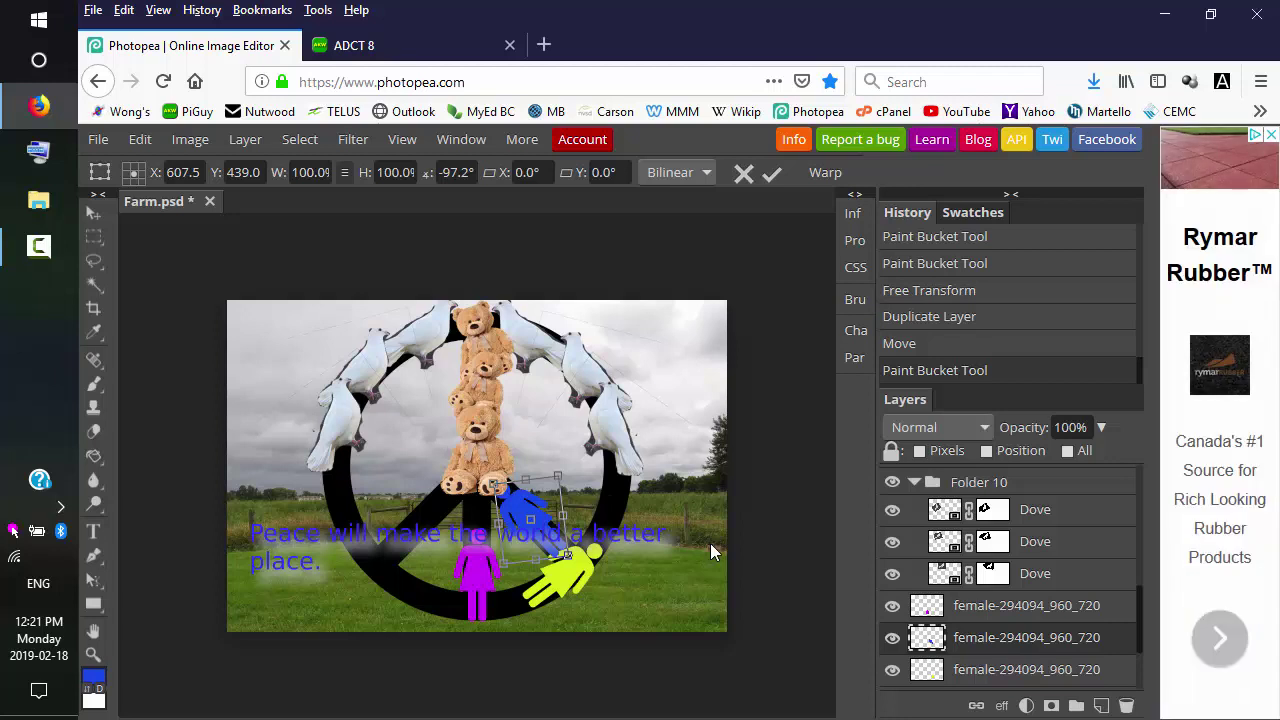
left_click(772, 172)
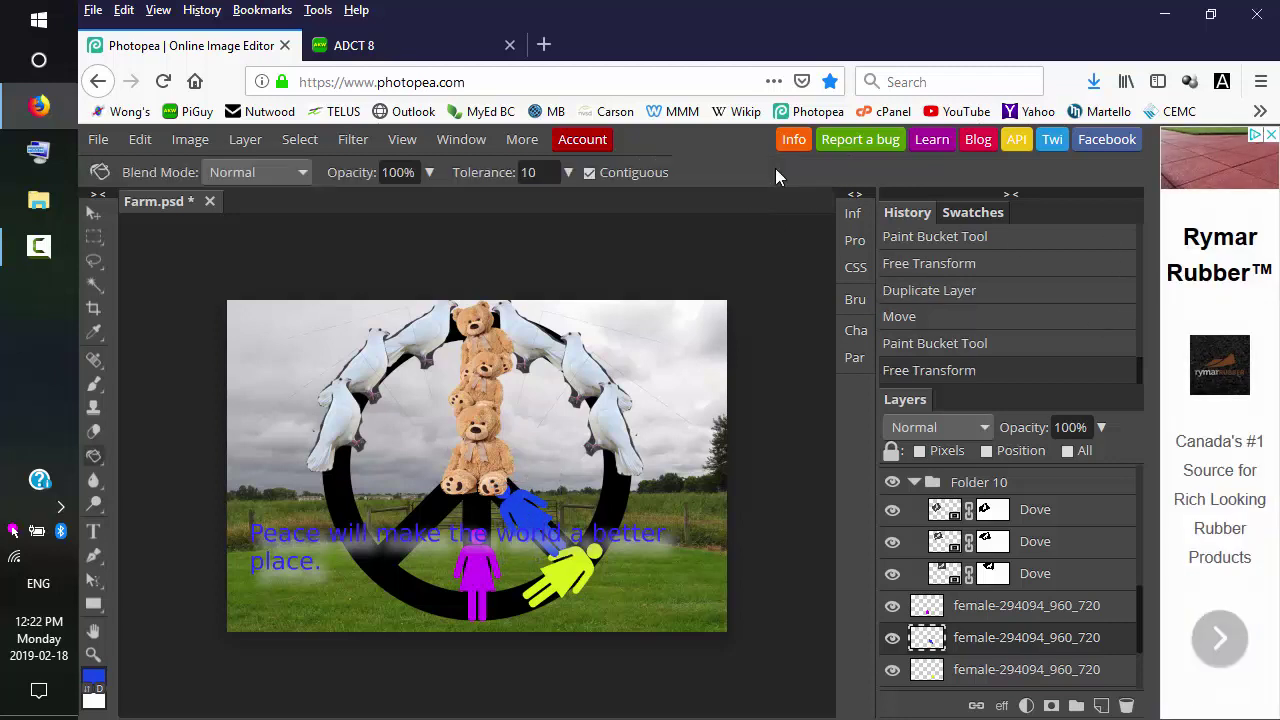